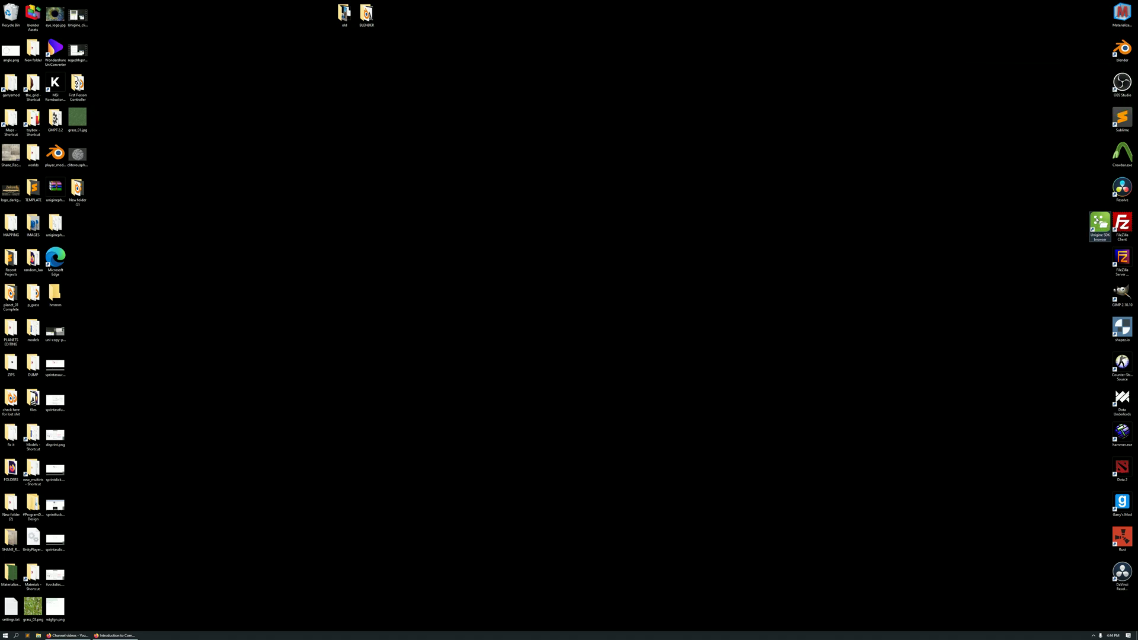
Step: Start creating a new Empty C# project, unigine_project_4, in the Unigine SDK Browser
double_click(1100, 224)
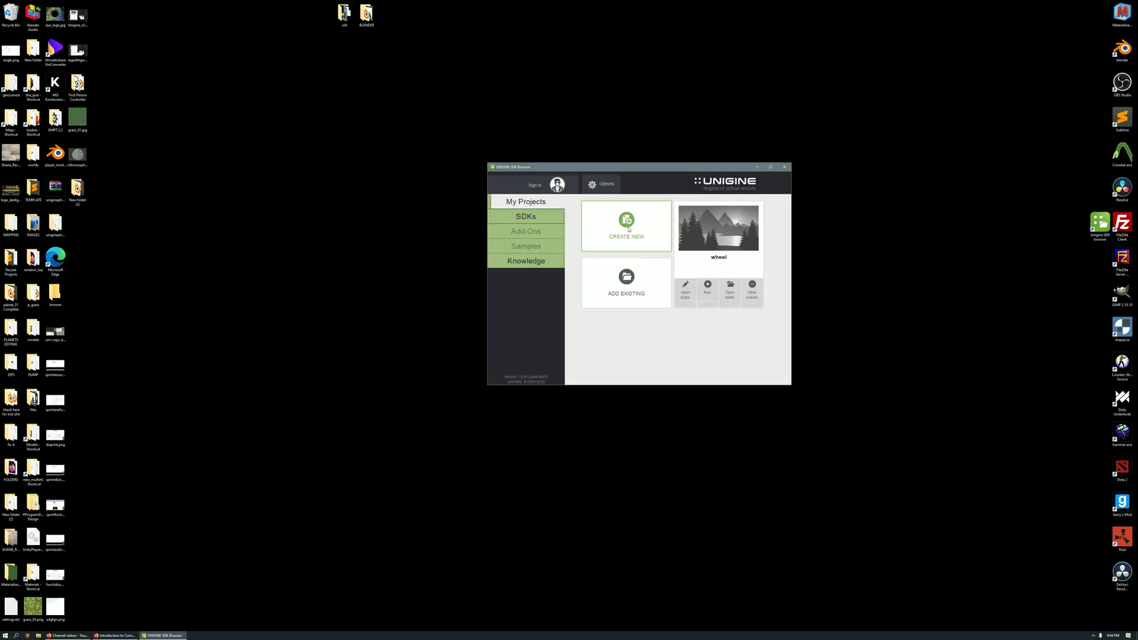
left_click(625, 224)
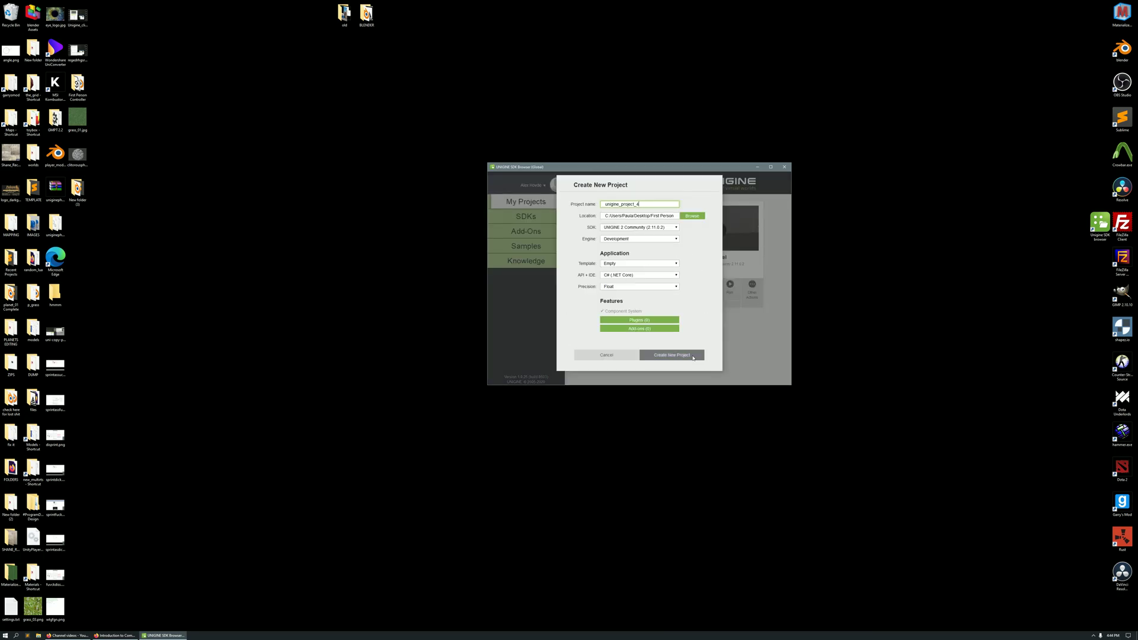
left_click(693, 356)
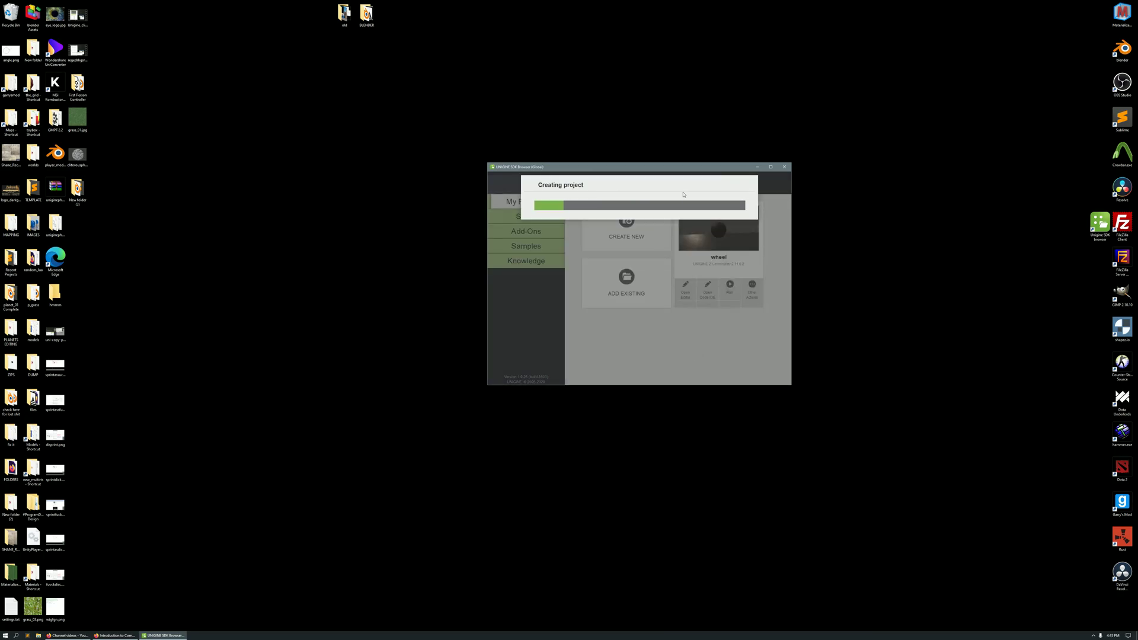
Step: Minimize the SDK Browser, then launch Blender and dismiss its splash screen
left_click(759, 168)
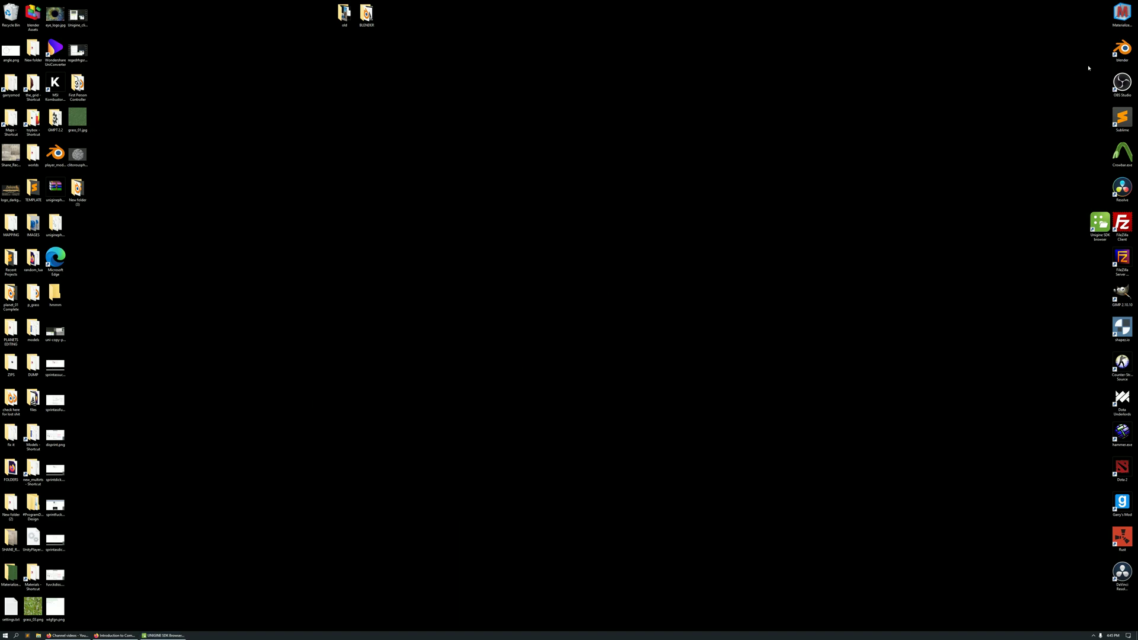
double_click(1126, 49)
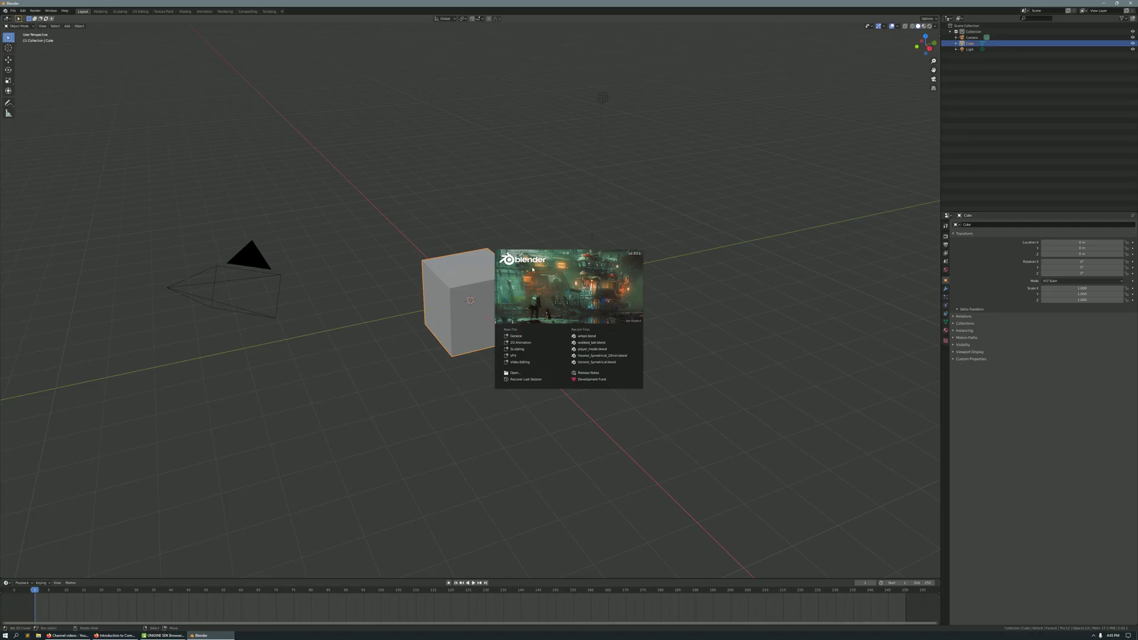
left_click(498, 196)
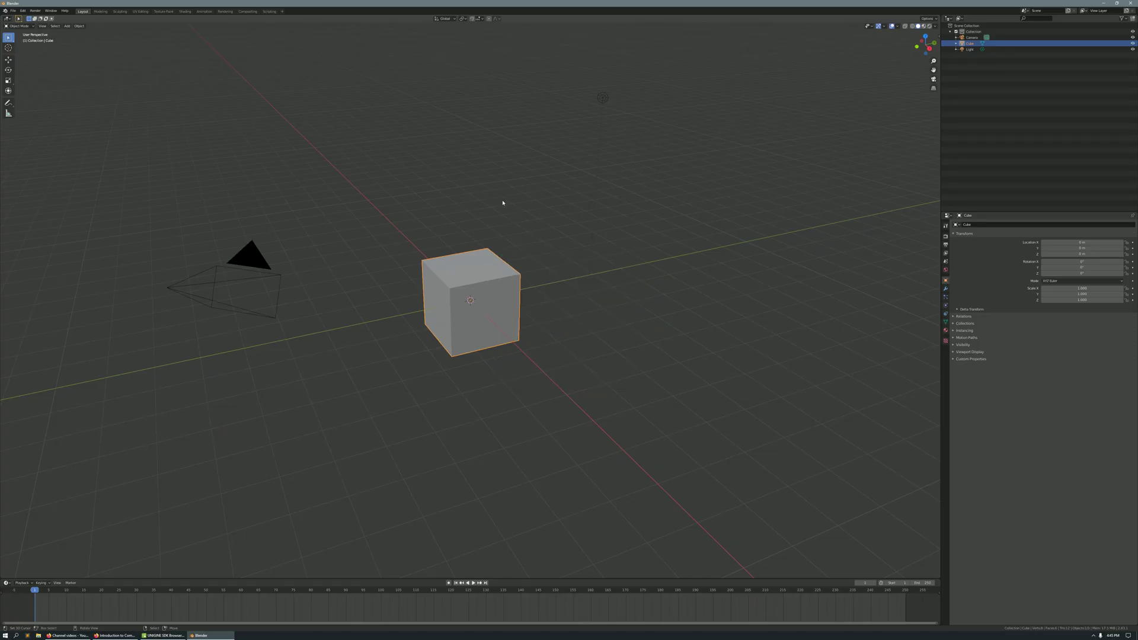
mouse_move(503, 202)
middle_mouse_down()
mouse_move(532, 224)
mouse_move(495, 207)
middle_mouse_up()
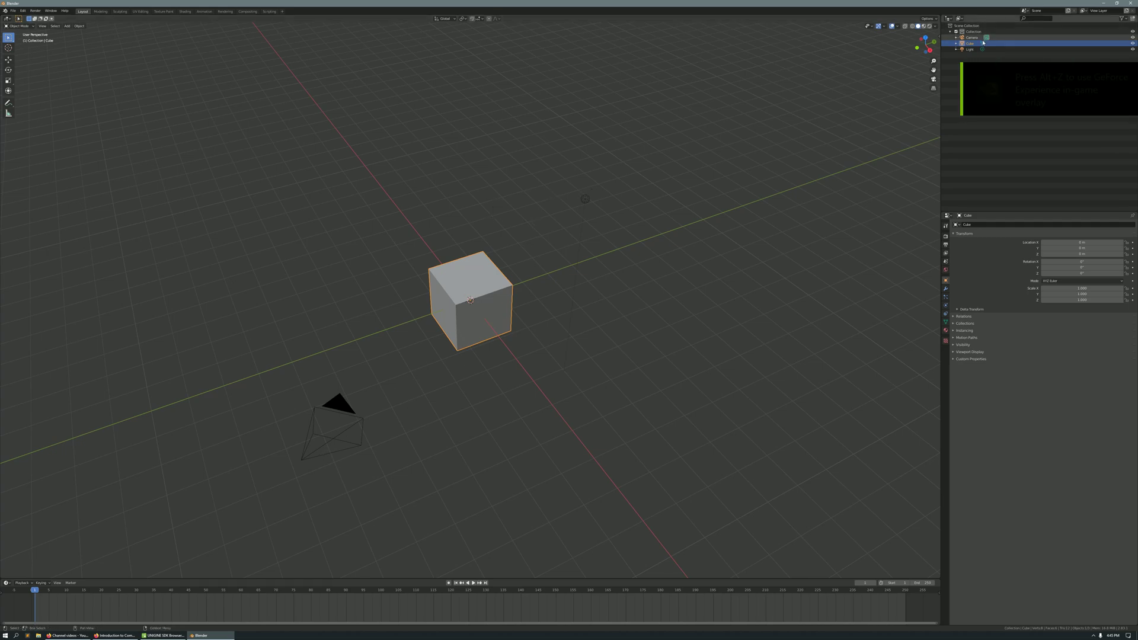
Step: Delete the default Light and Camera from the Outliner, leaving the Cube selected
right_click(952, 49)
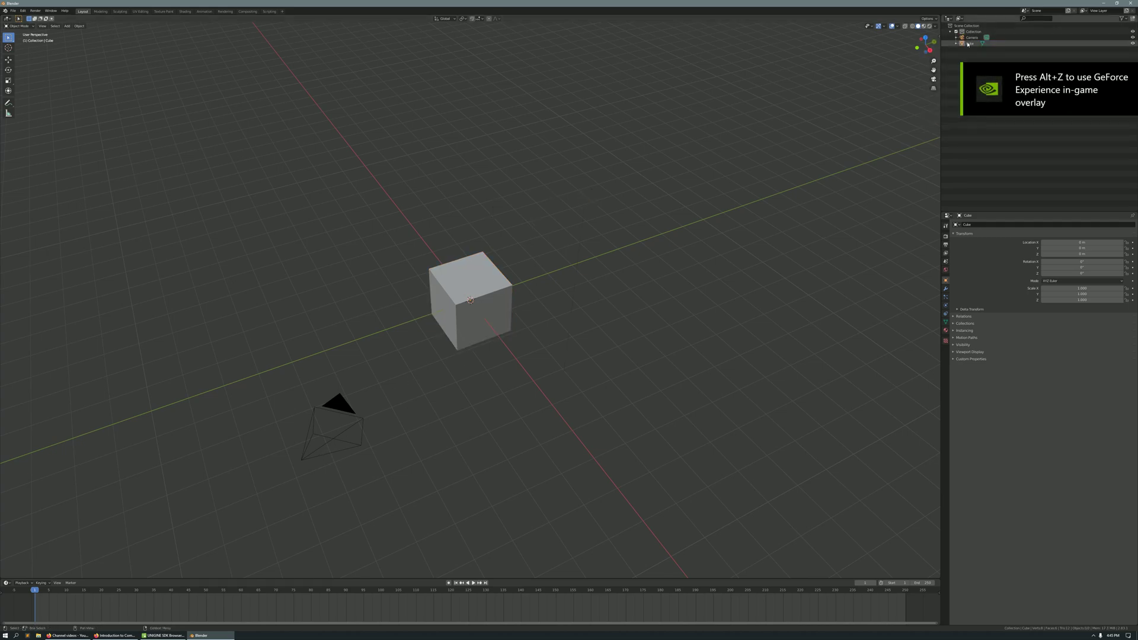
right_click(972, 38)
left_click(964, 39)
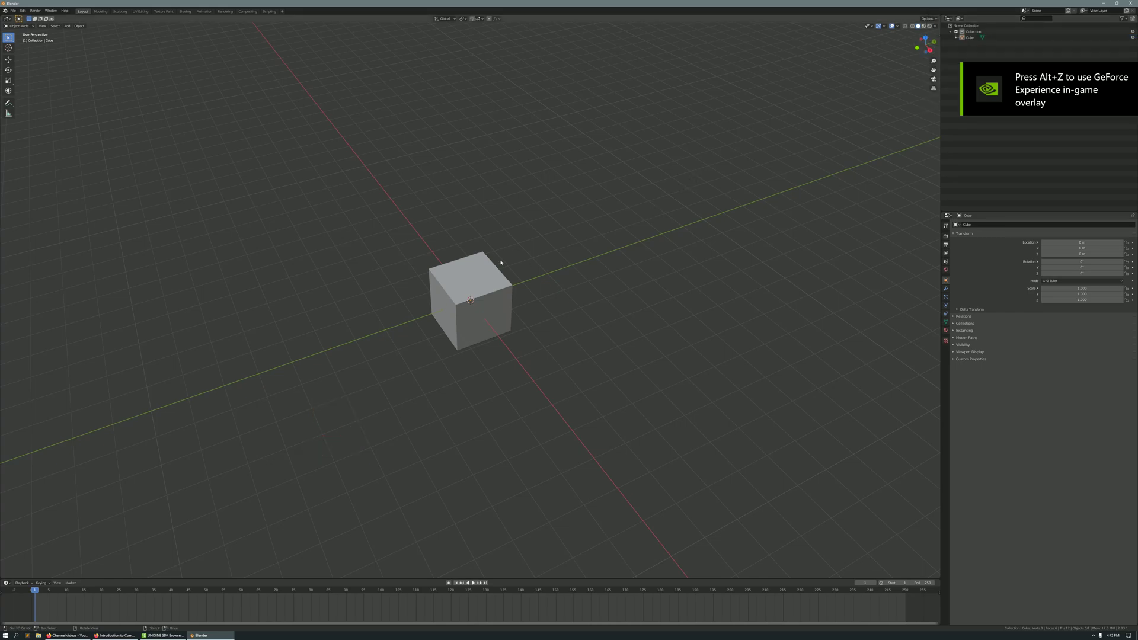
left_click(473, 293)
right_click(492, 298)
scroll(460, 381, "up", 5)
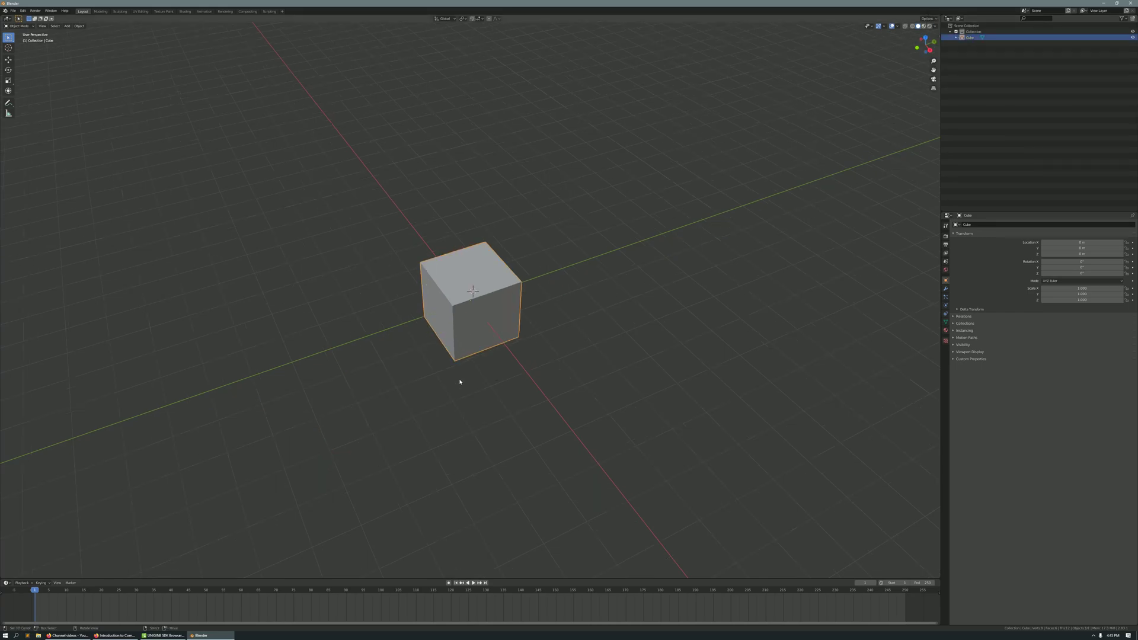
middle_click_drag(503, 401, 535, 386)
Step: In Material Properties, switch the cube to Edit Mode and assign its material to all faces
scroll(517, 380, "down", 3)
left_click(946, 330)
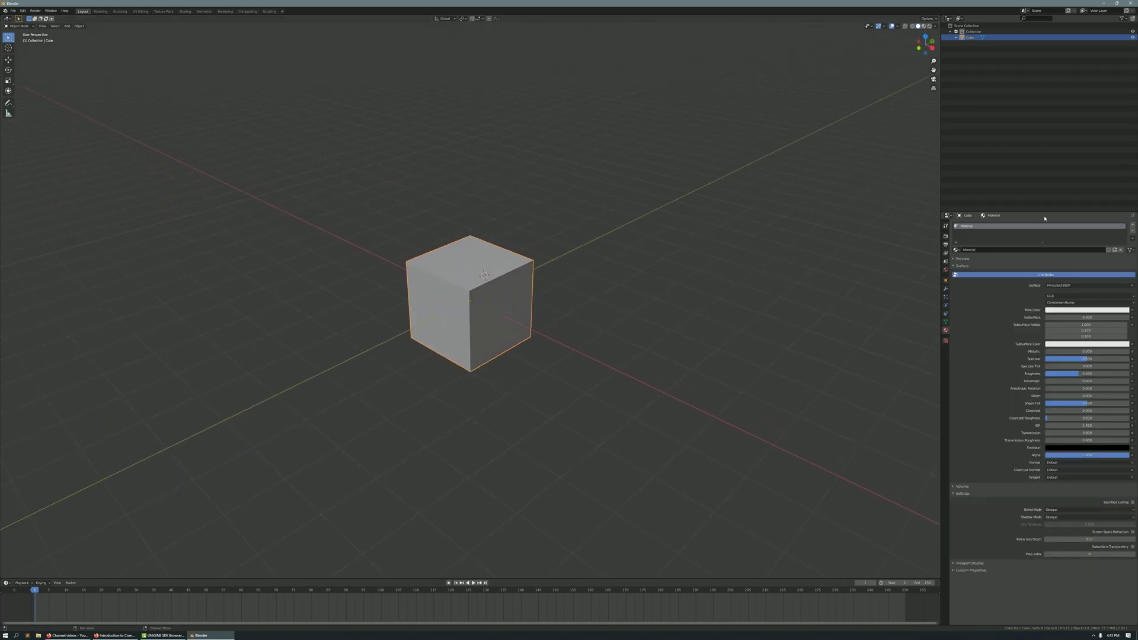
key("Tab")
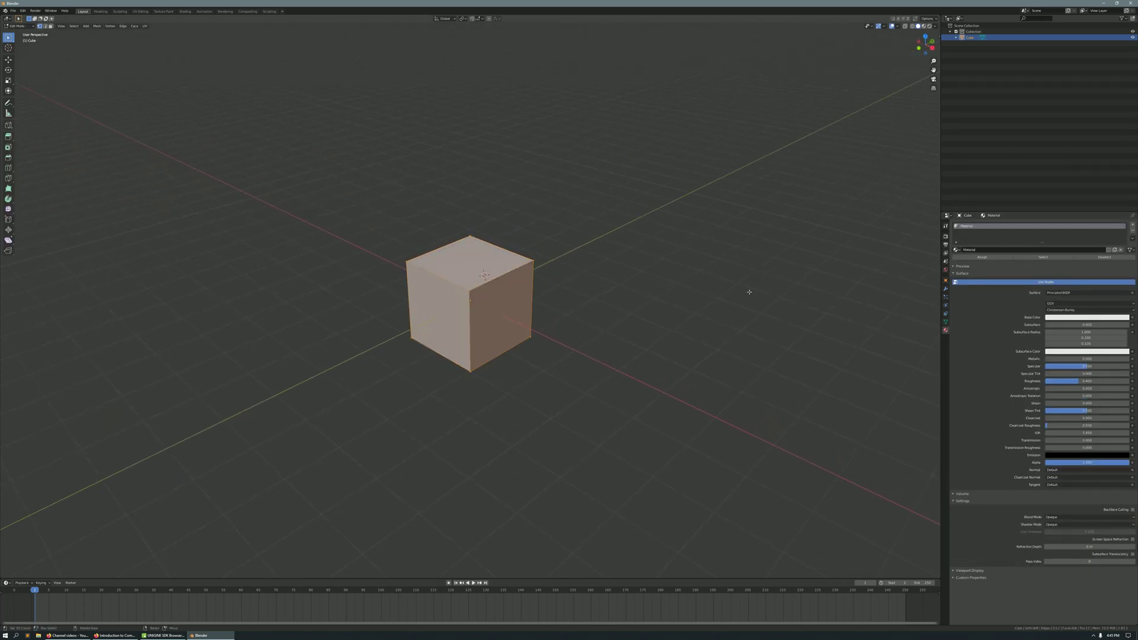
left_click(983, 259)
mouse_move(475, 339)
middle_mouse_down()
mouse_move(522, 326)
mouse_move(475, 338)
mouse_move(492, 333)
middle_mouse_up()
scroll(475, 338, "down", 3)
Step: Export the cube as FBX to Desktop/box.fbx, then quit Blender choosing Don't Save
left_click(12, 11)
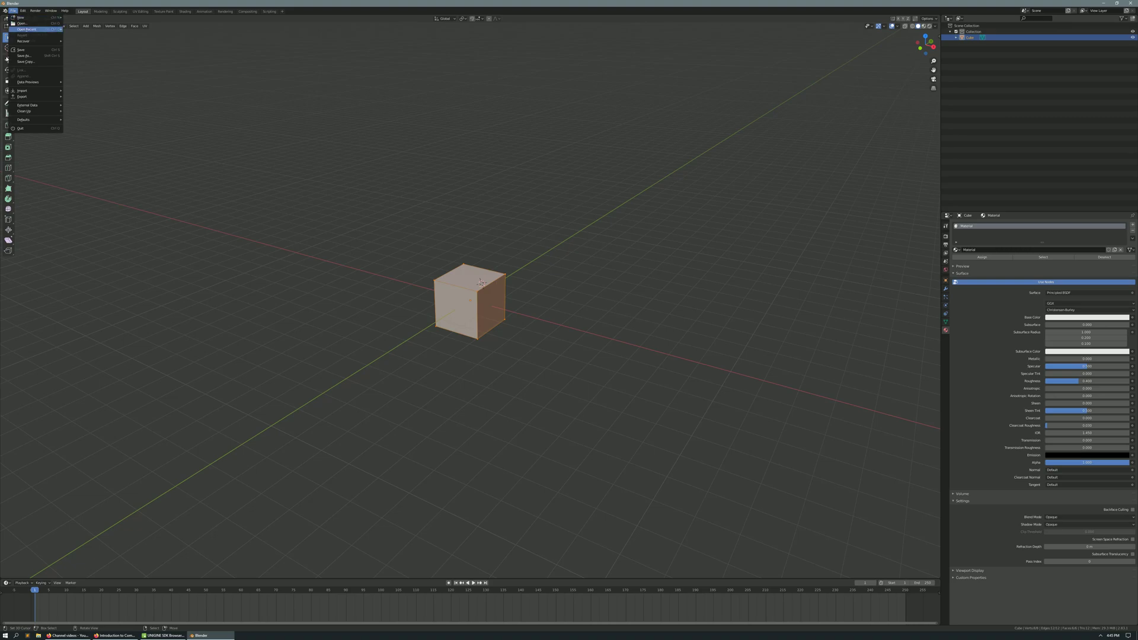
mouse_move(38, 99)
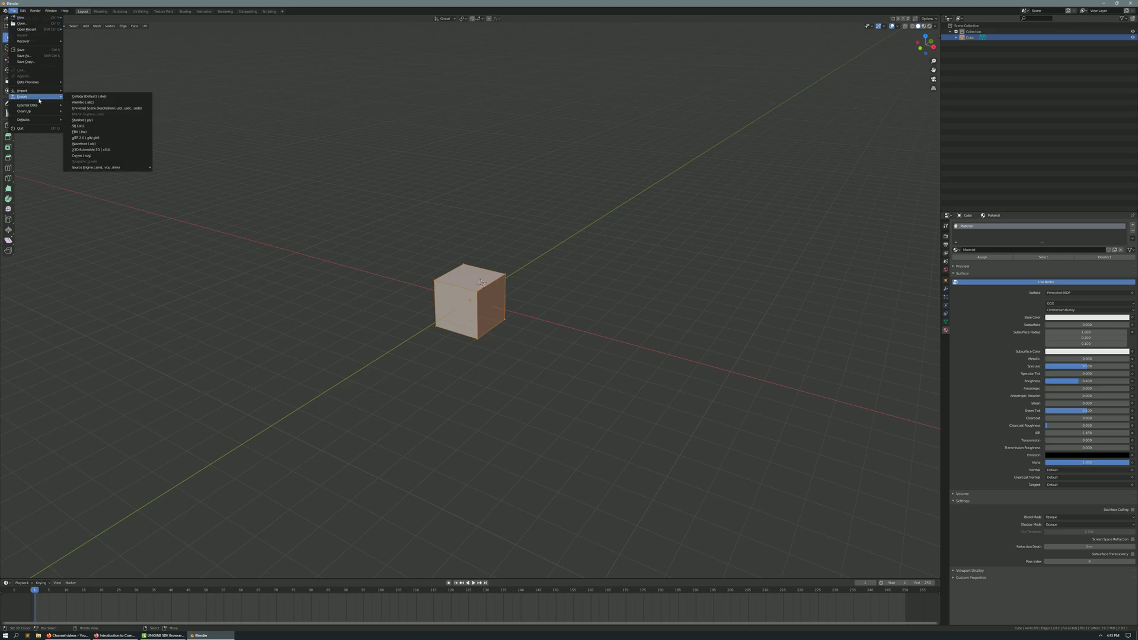
left_click(95, 131)
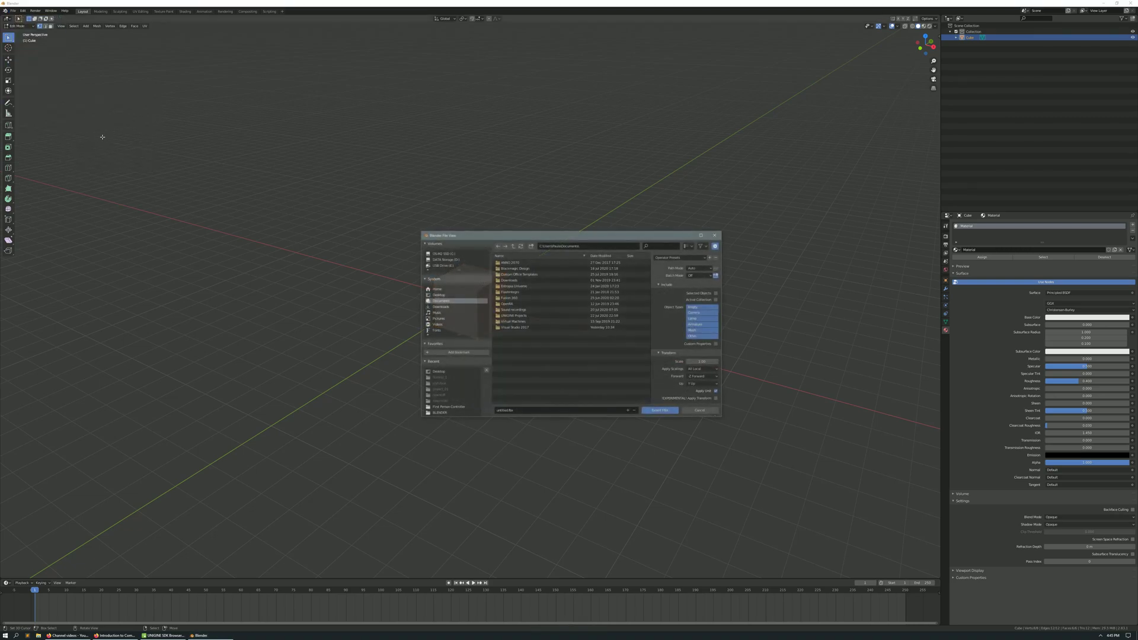
left_click(511, 411)
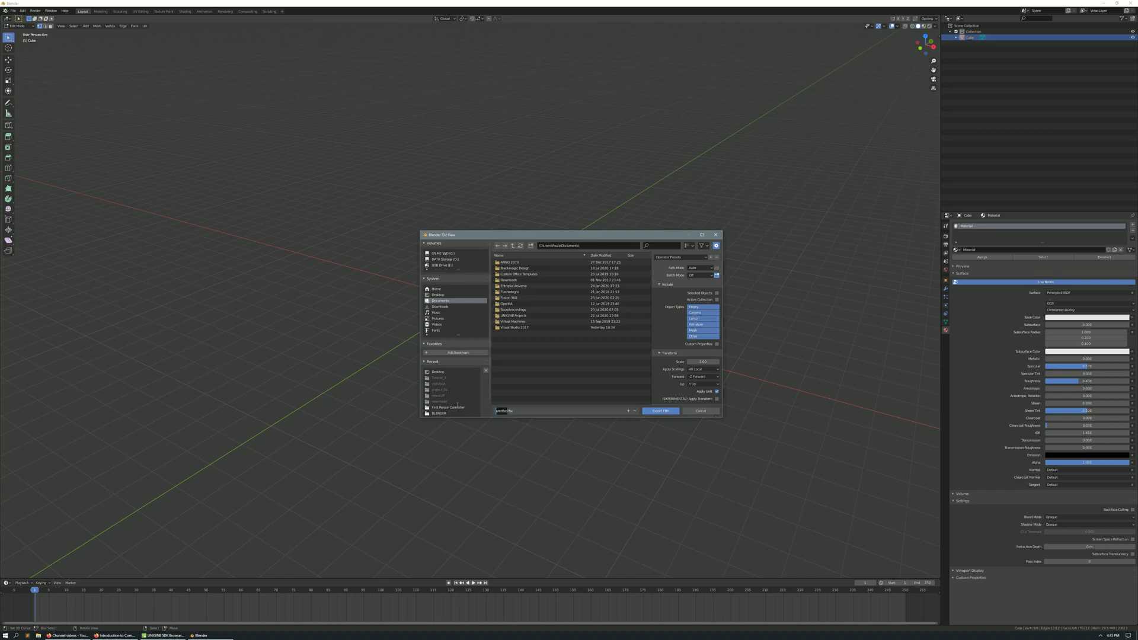
type("i")
left_click(448, 295)
left_click(447, 295)
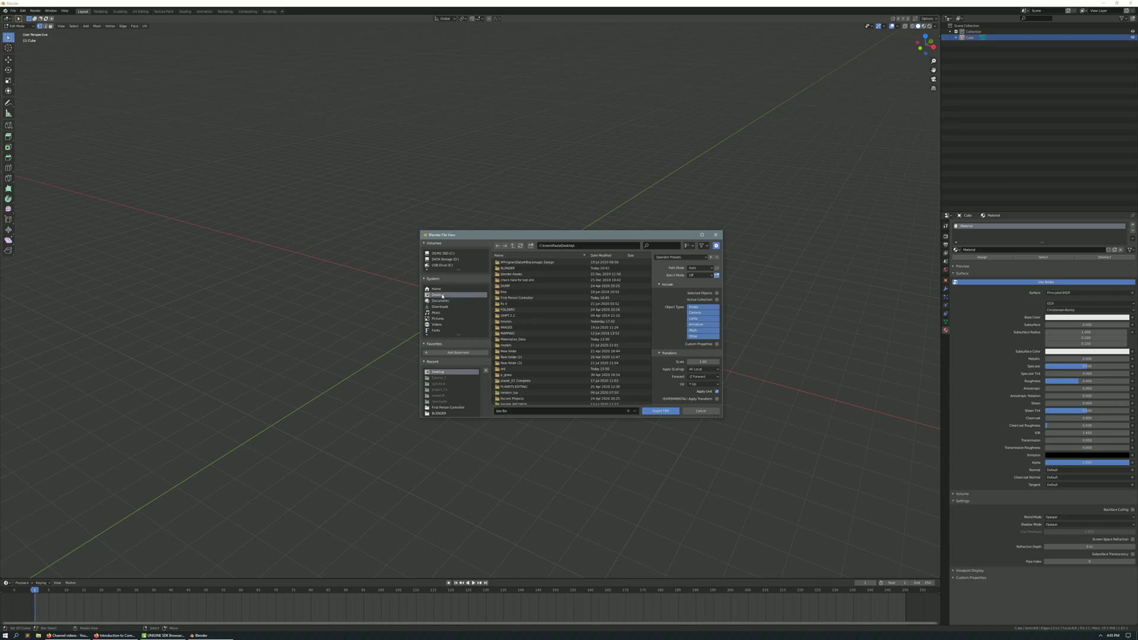
left_click(662, 411)
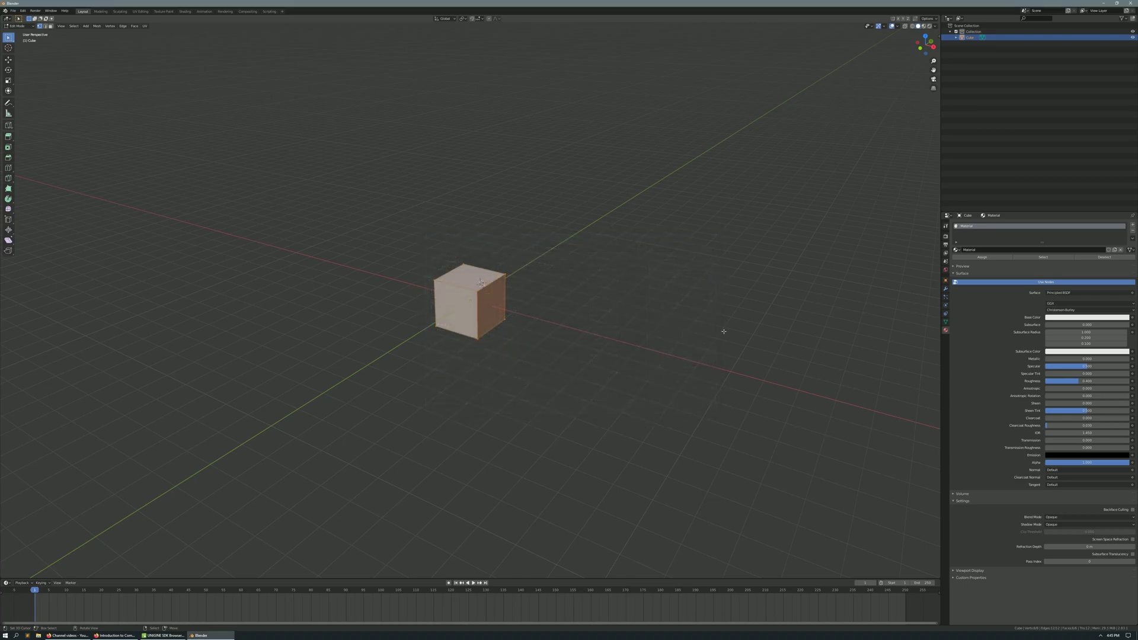
left_click(1133, 3)
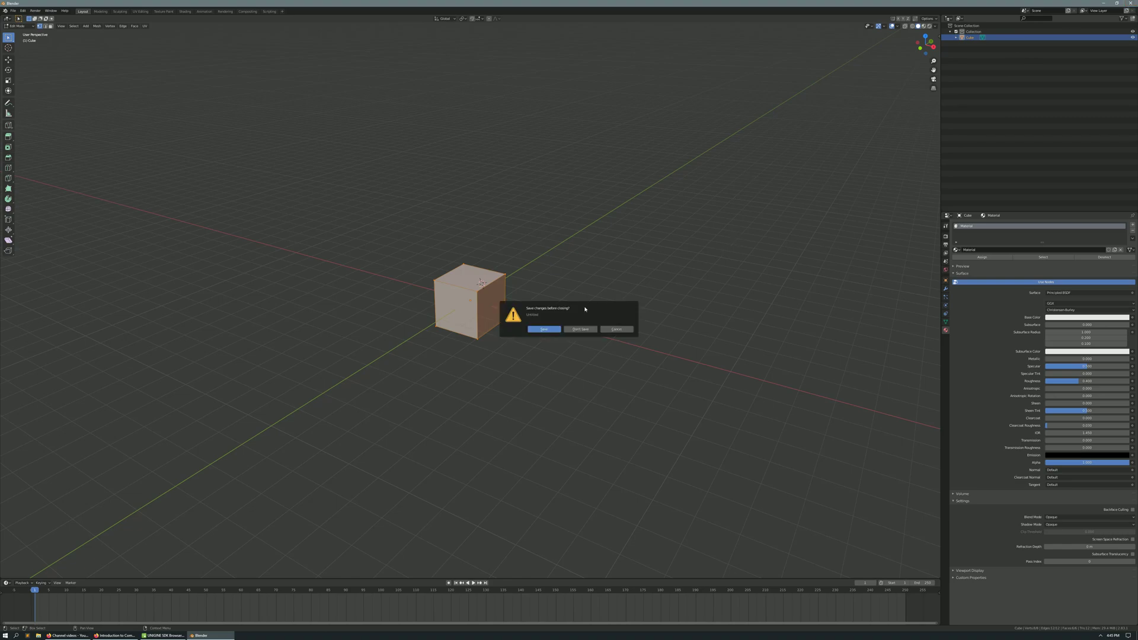
left_click(579, 329)
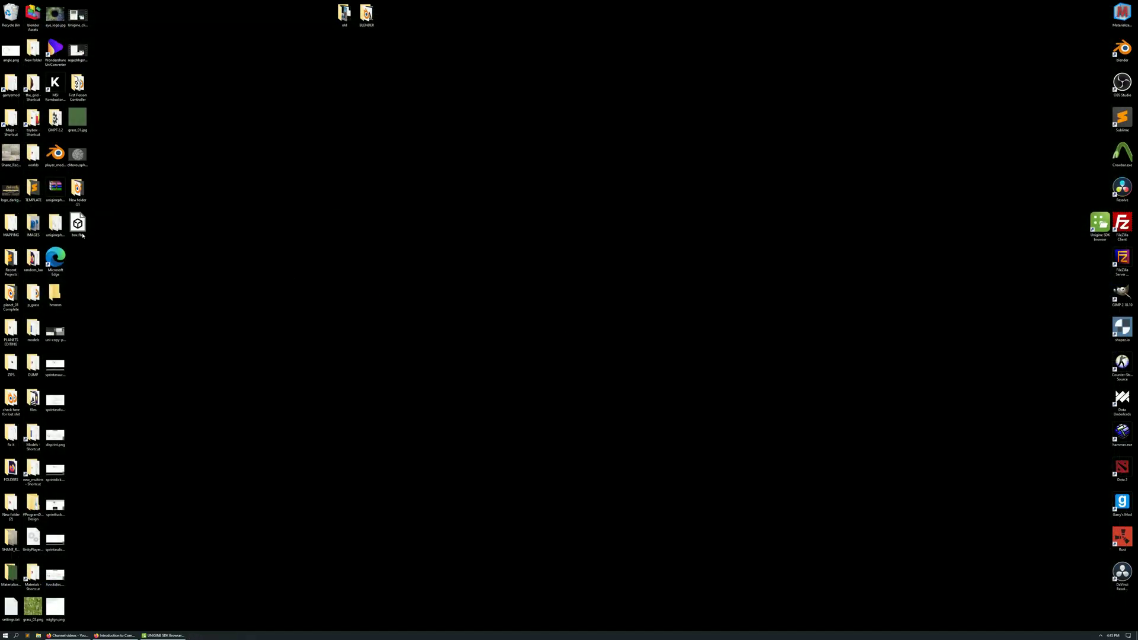
Step: Copy stone.jpg from the BLENDER folder onto the desktop next to box.fbx
left_click_drag(82, 236, 416, 262)
left_click(416, 171)
double_click(367, 16)
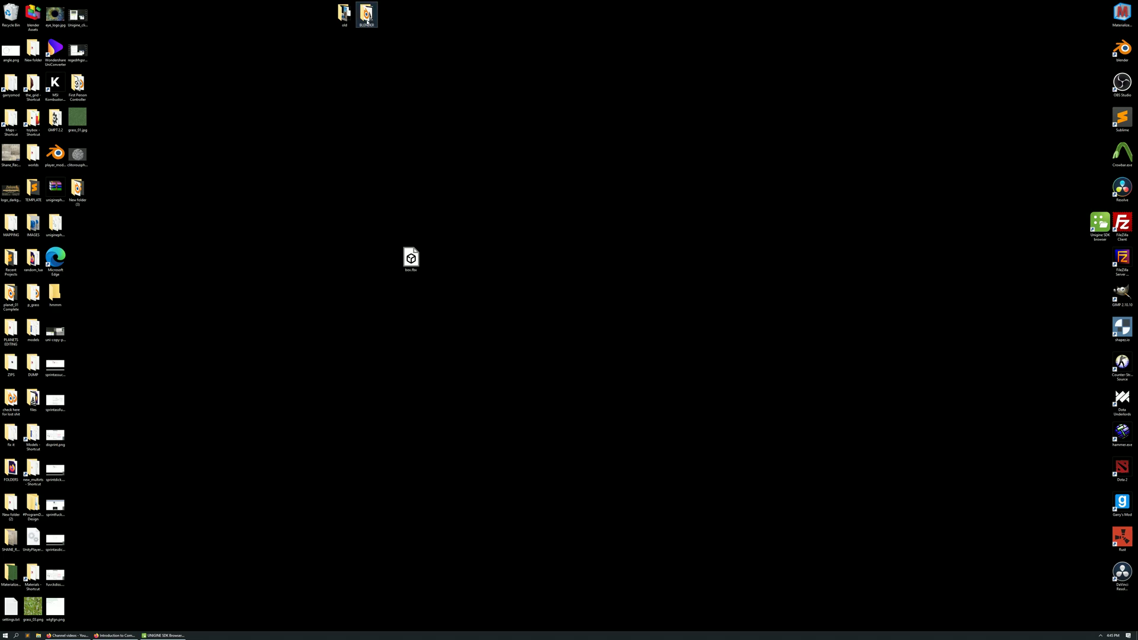
scroll(745, 194, "down", 10)
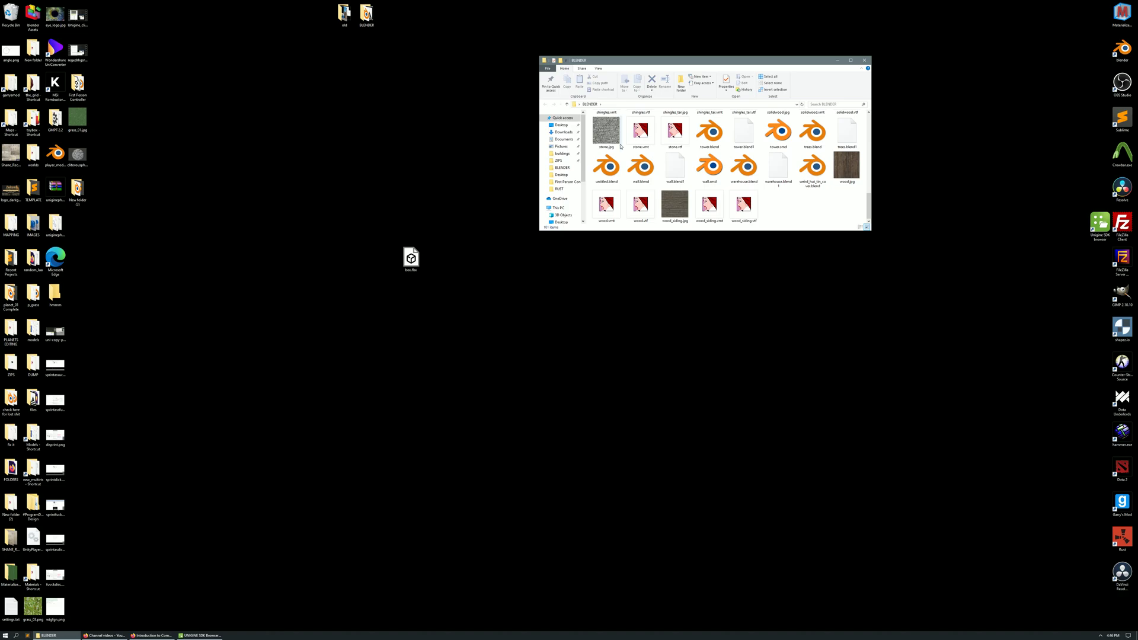
left_click(610, 132)
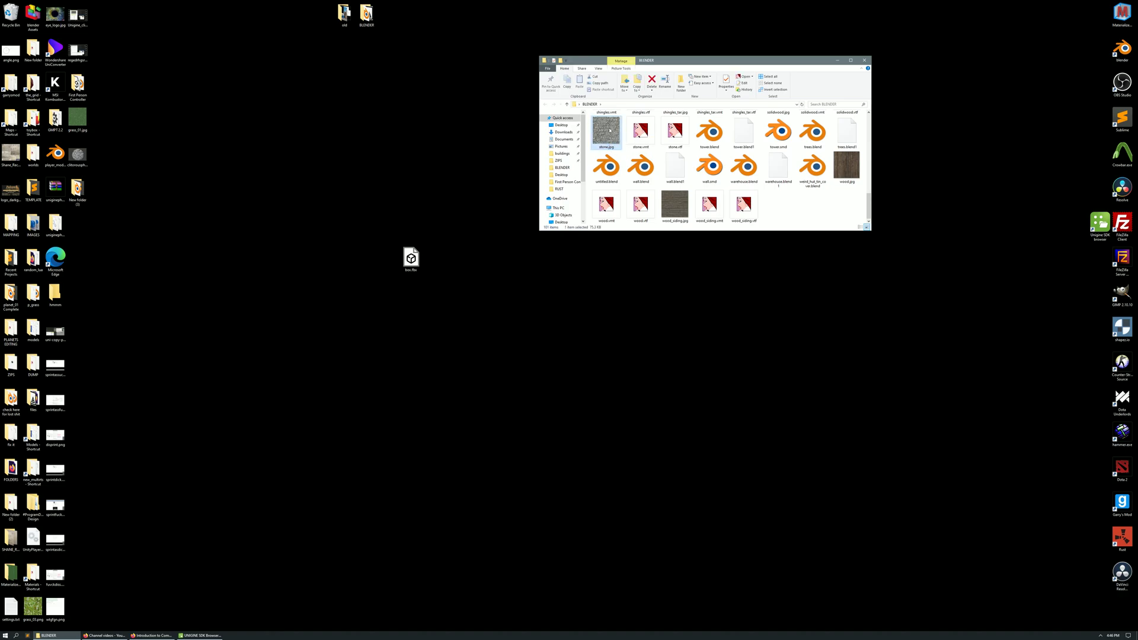
left_click_drag(610, 131, 384, 261)
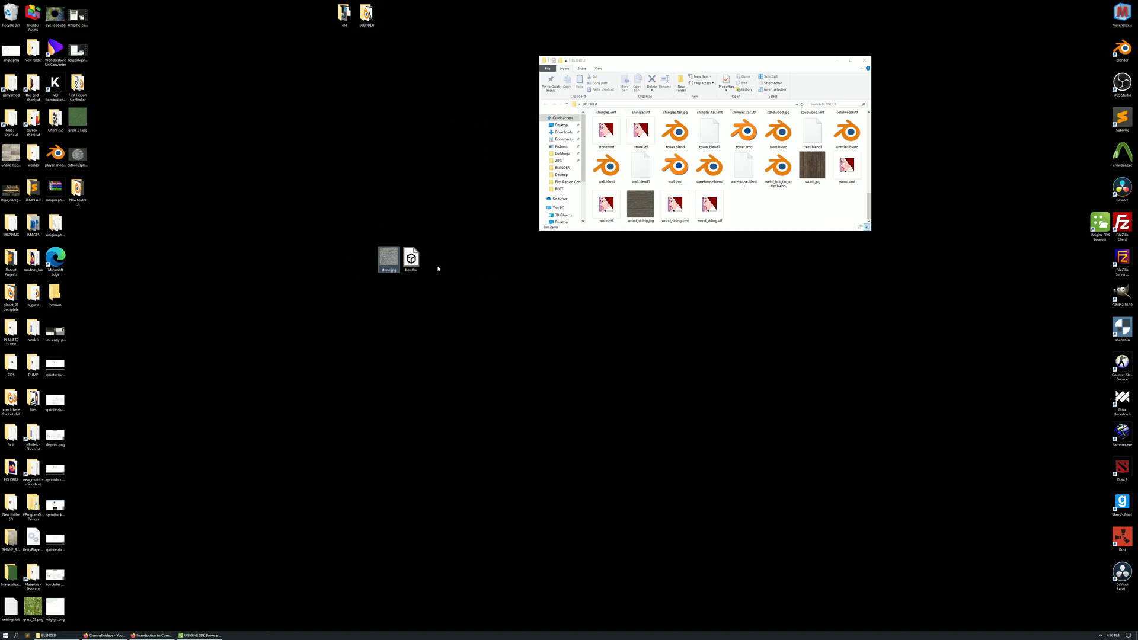
left_click(864, 59)
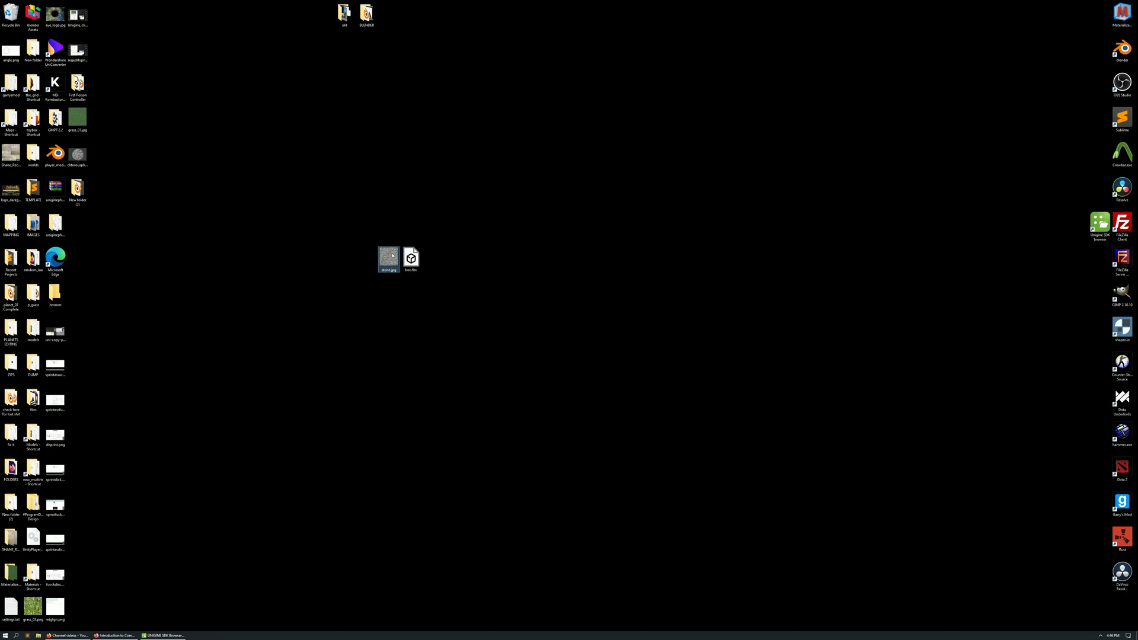
Step: Preview stone.jpg in Paint, then close Paint
right_click(391, 257)
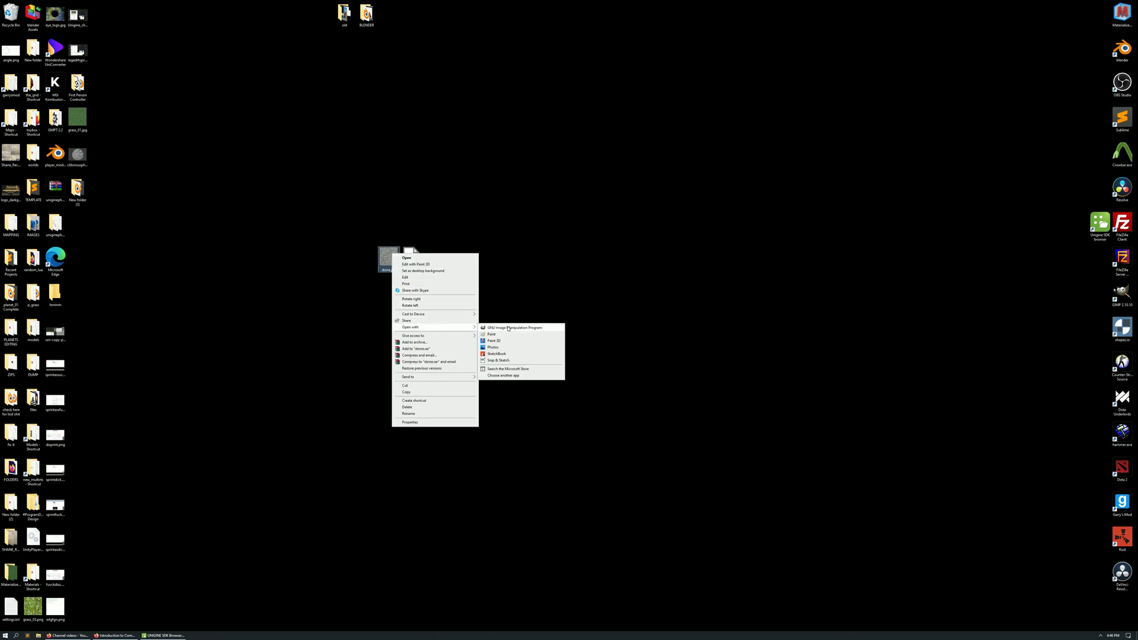
left_click(504, 331)
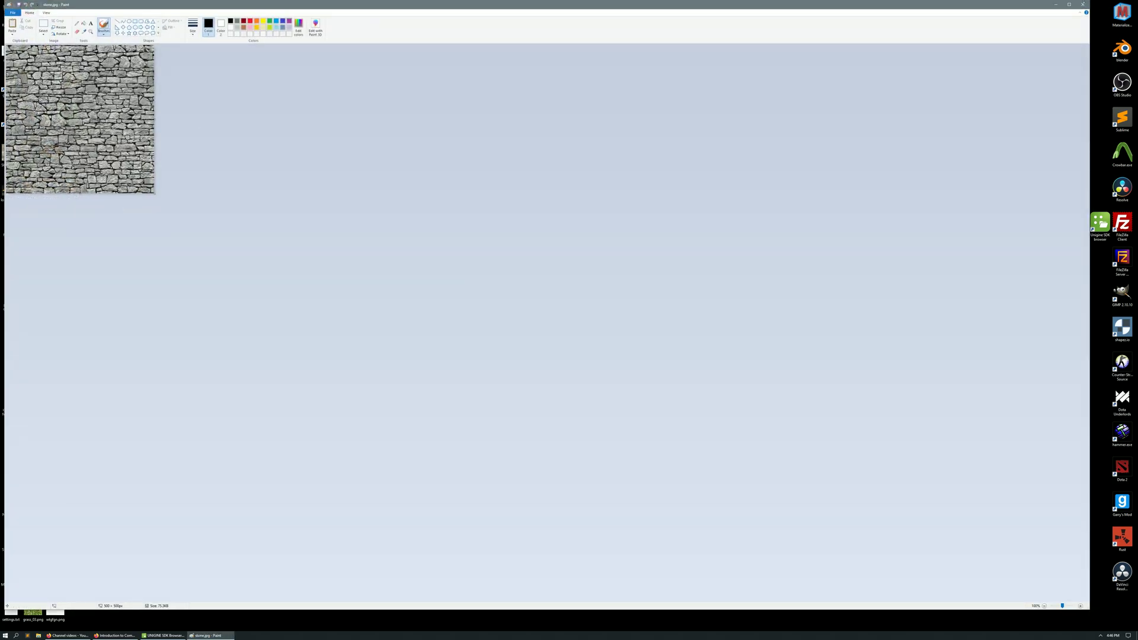
left_click(1083, 4)
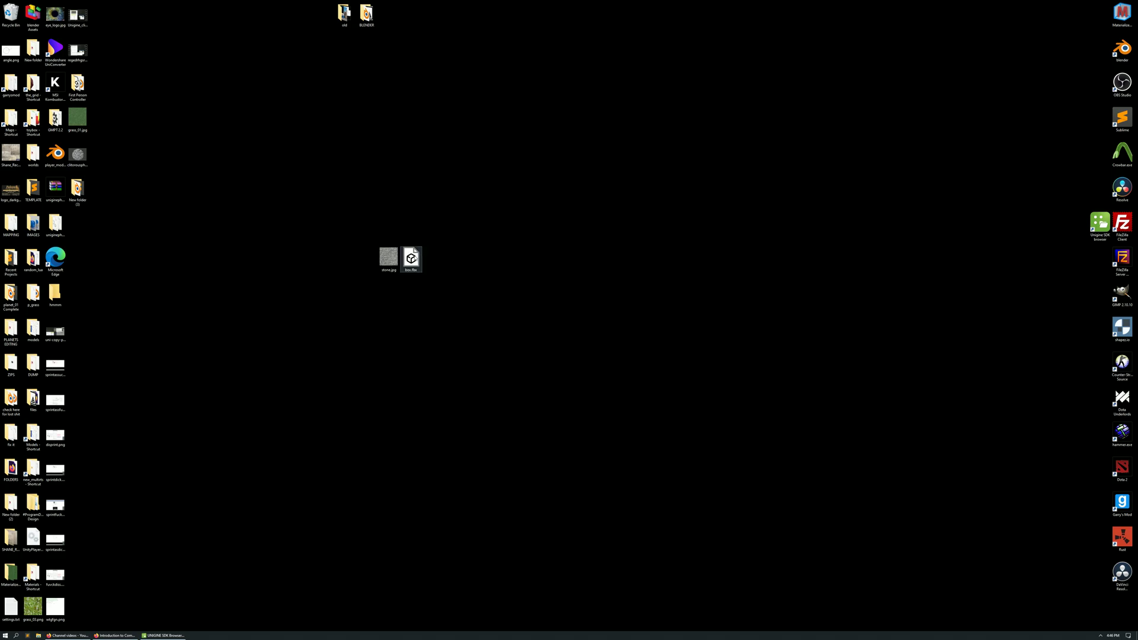
Step: Restore the SDK Browser from the taskbar and open unigine_project_4 in the Editor
left_click(393, 261)
left_click(345, 345)
left_click(169, 635)
scroll(741, 368, "down", 3)
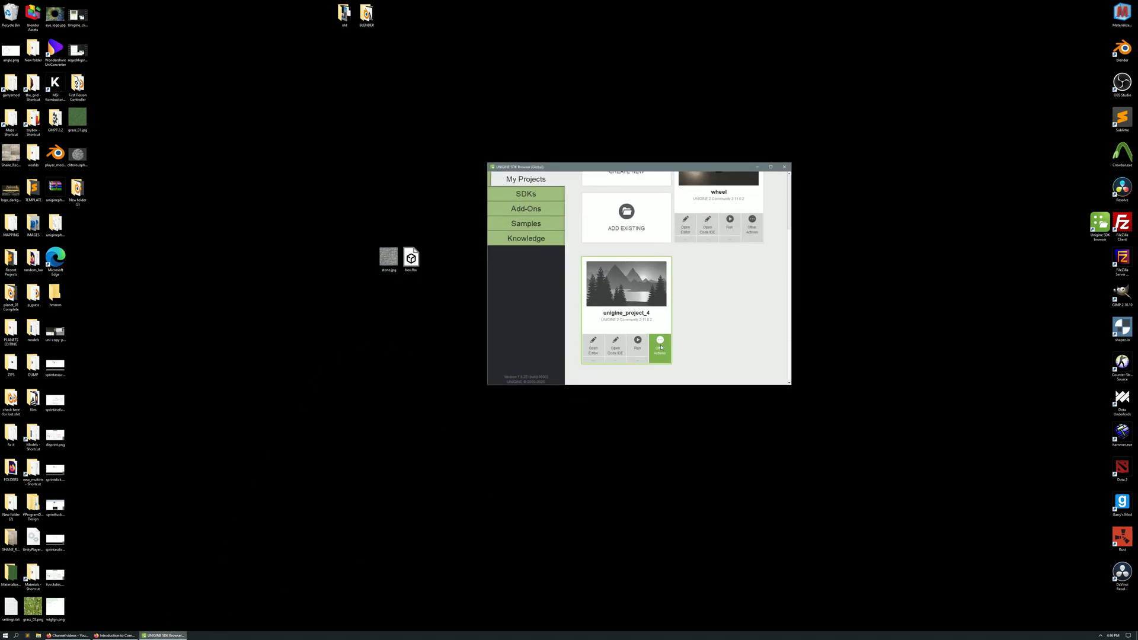
left_click(602, 354)
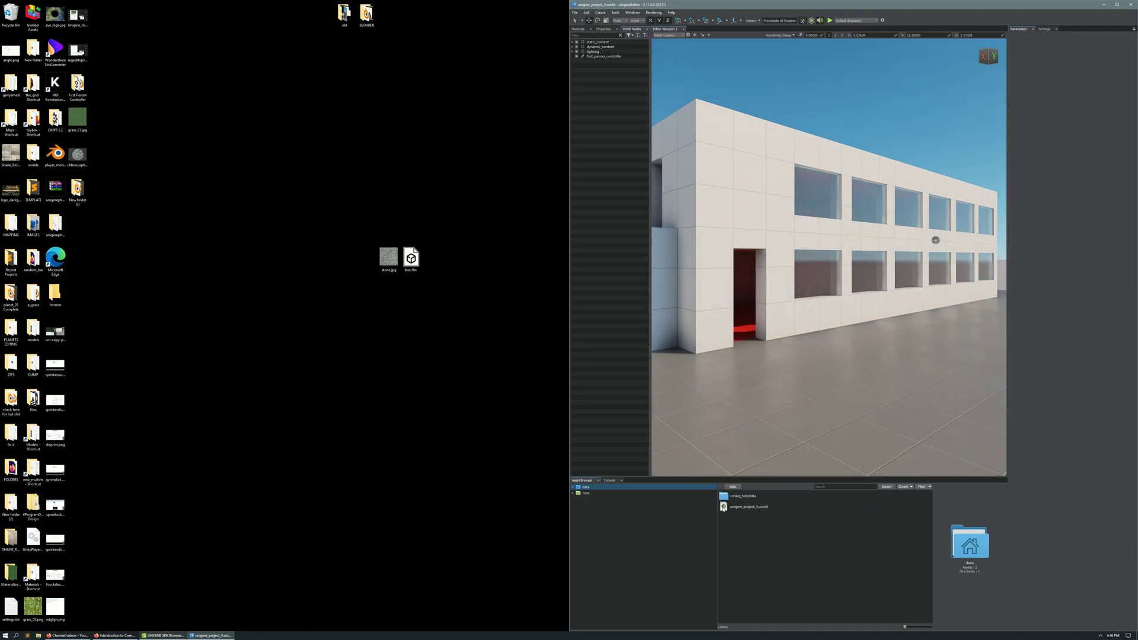
Step: Drag stone.jpg and box.fbx from the desktop into the Asset Browser's data folder and check them
right_click_drag(906, 319, 888, 345)
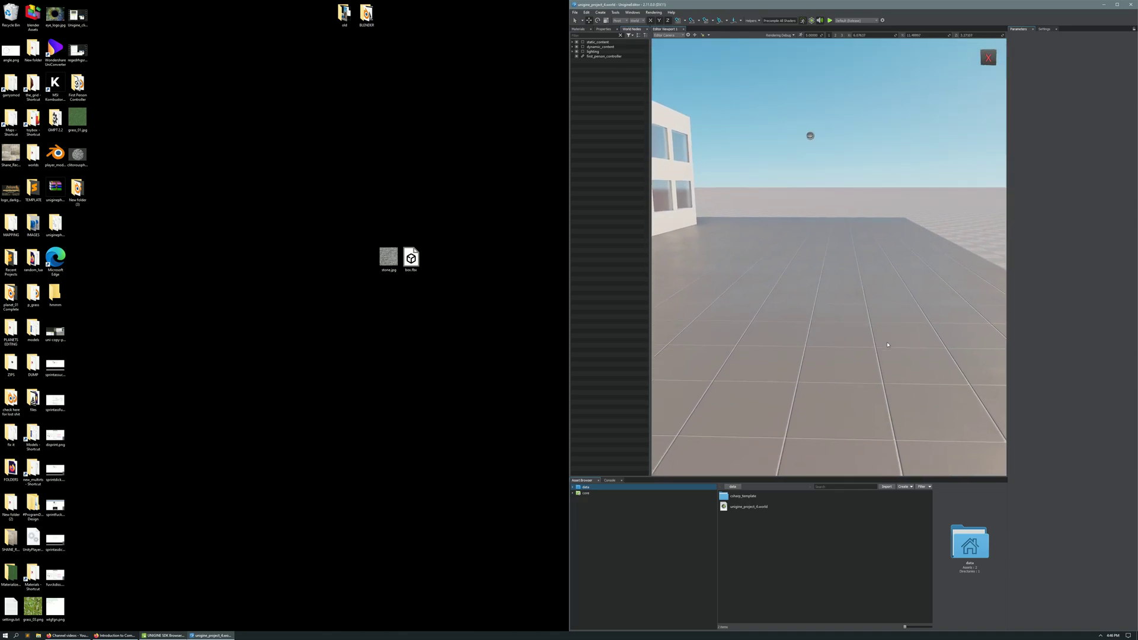
left_click_drag(354, 240, 786, 543)
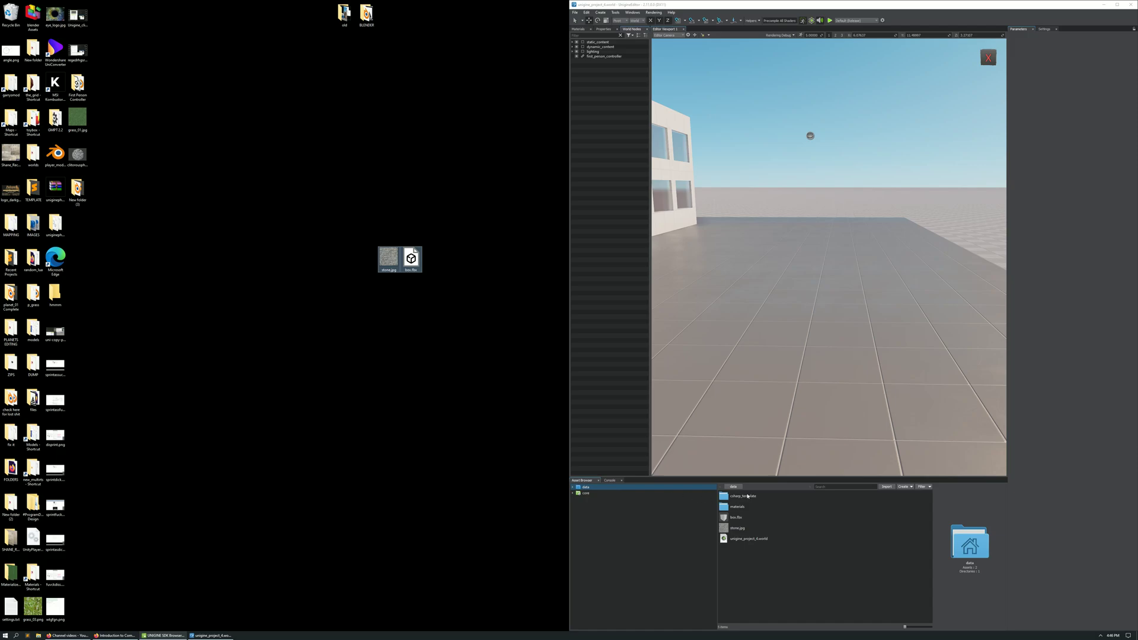
left_click(749, 497)
left_click(745, 508)
left_click(744, 518)
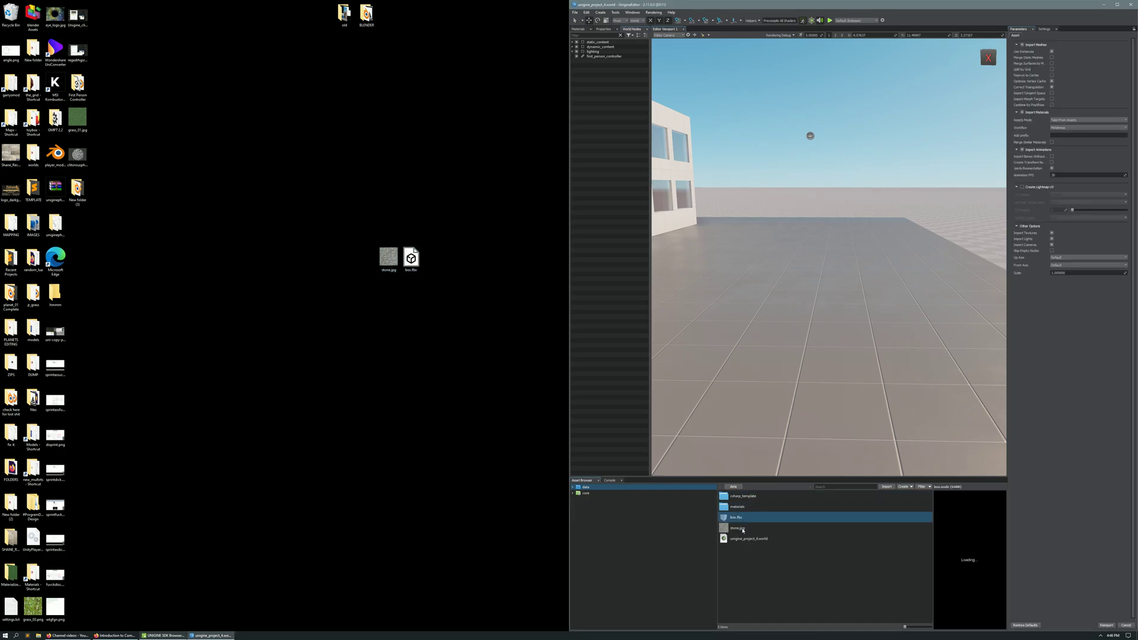
left_click(744, 529)
key("Up")
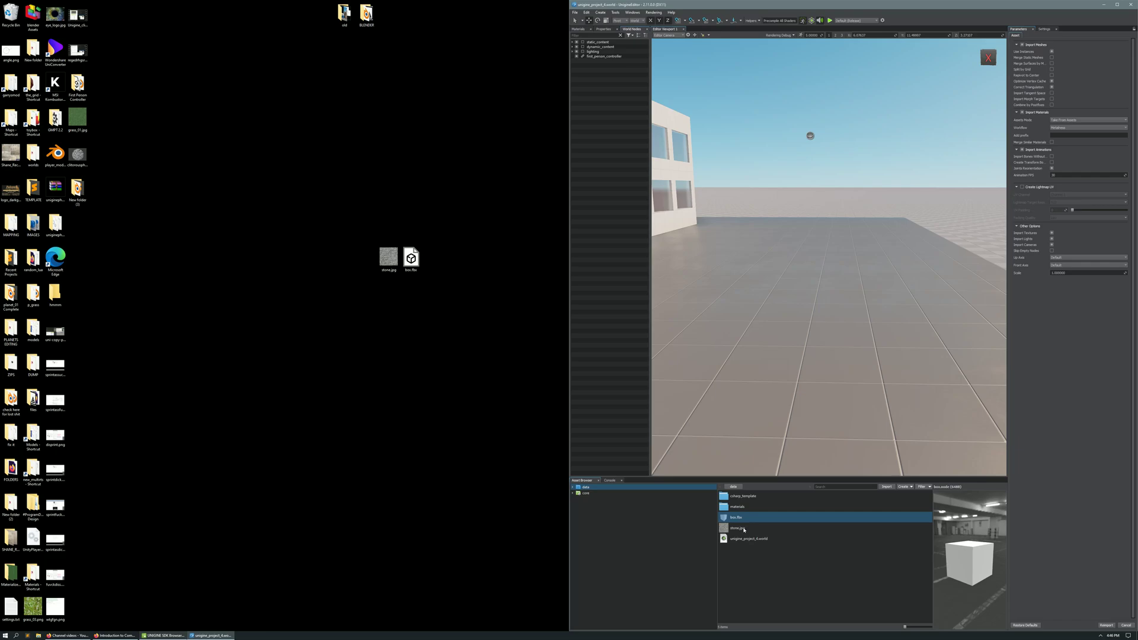
key("Down")
key("Up")
key("Down")
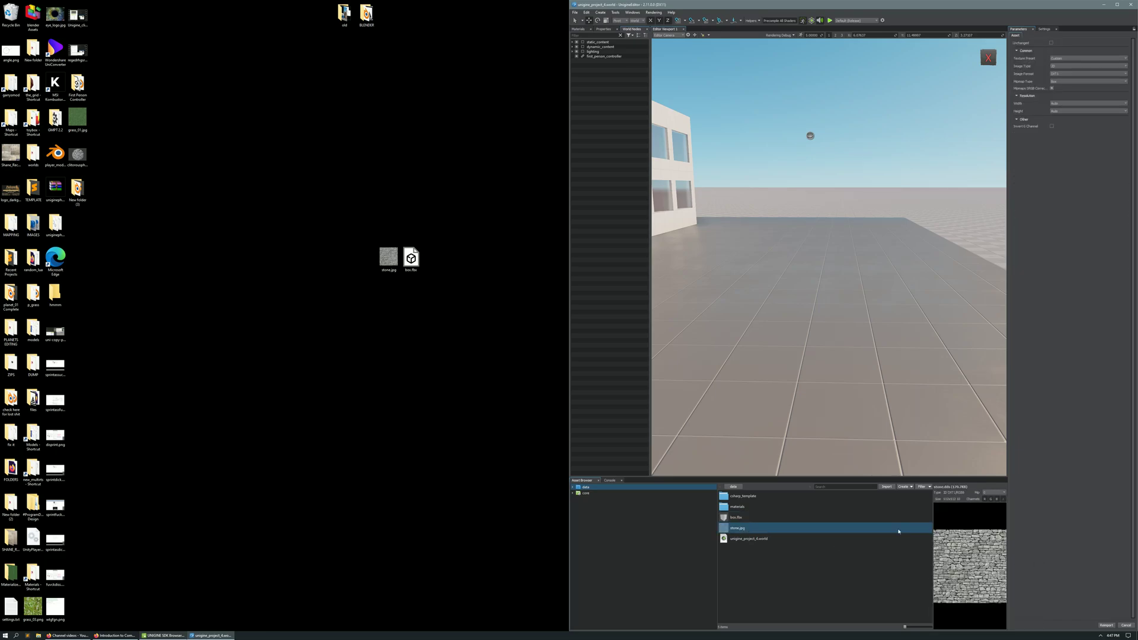
left_click(744, 521)
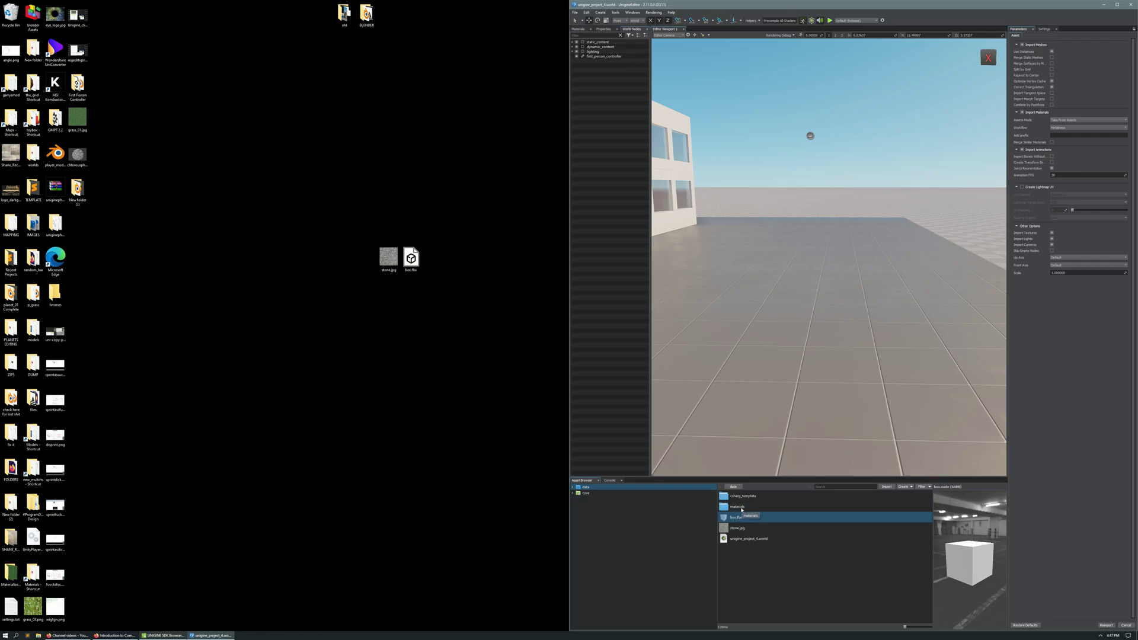
left_click(742, 509)
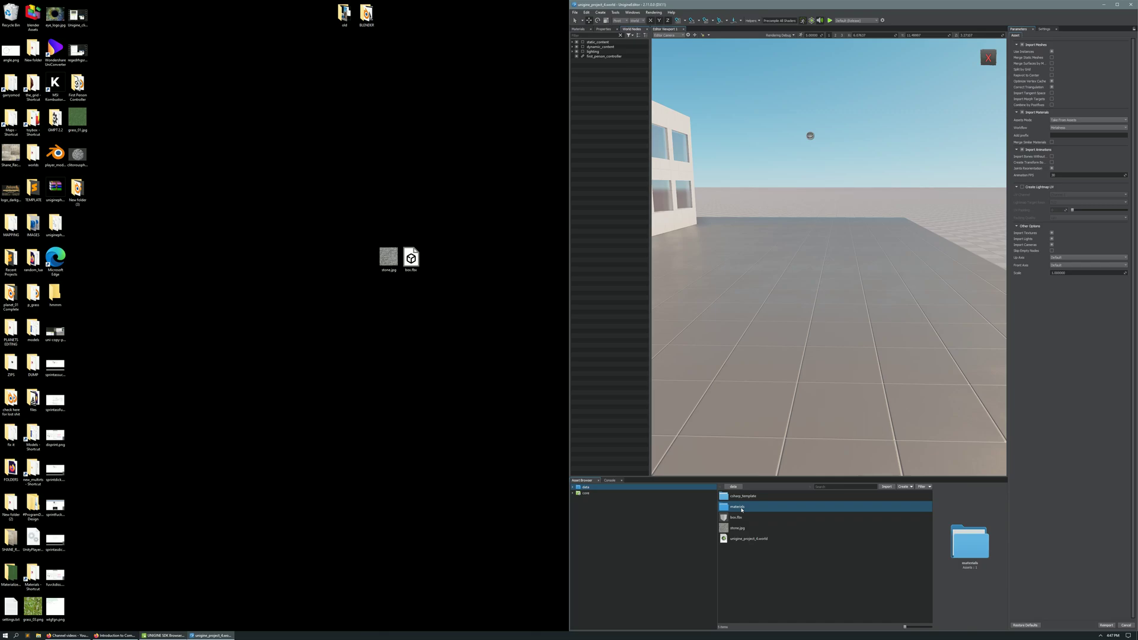
double_click(742, 508)
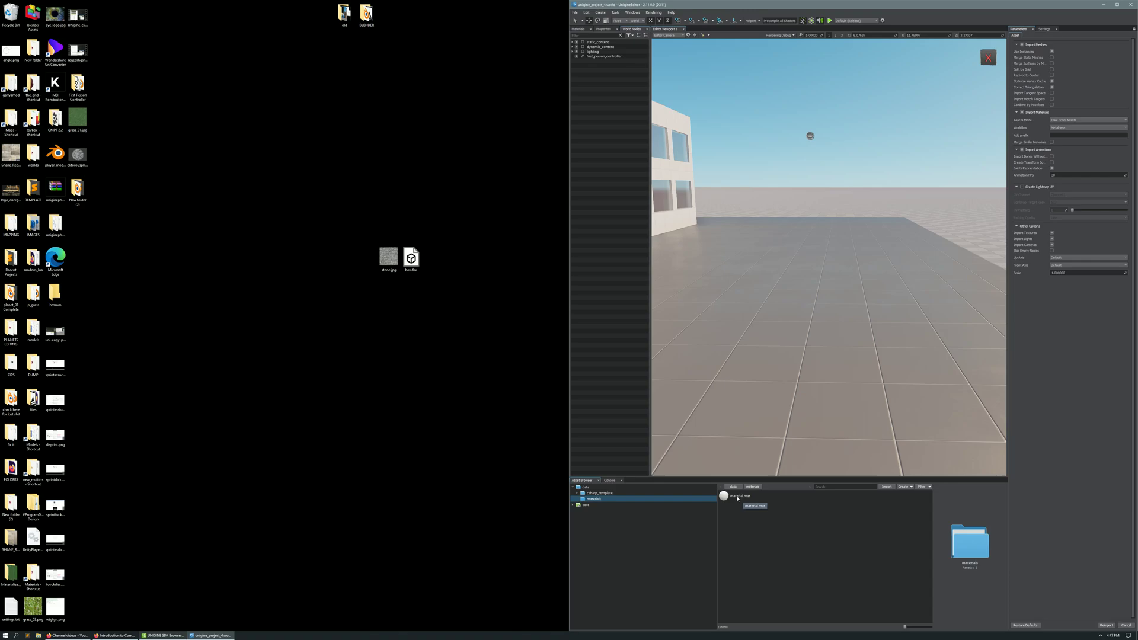
left_click(739, 500)
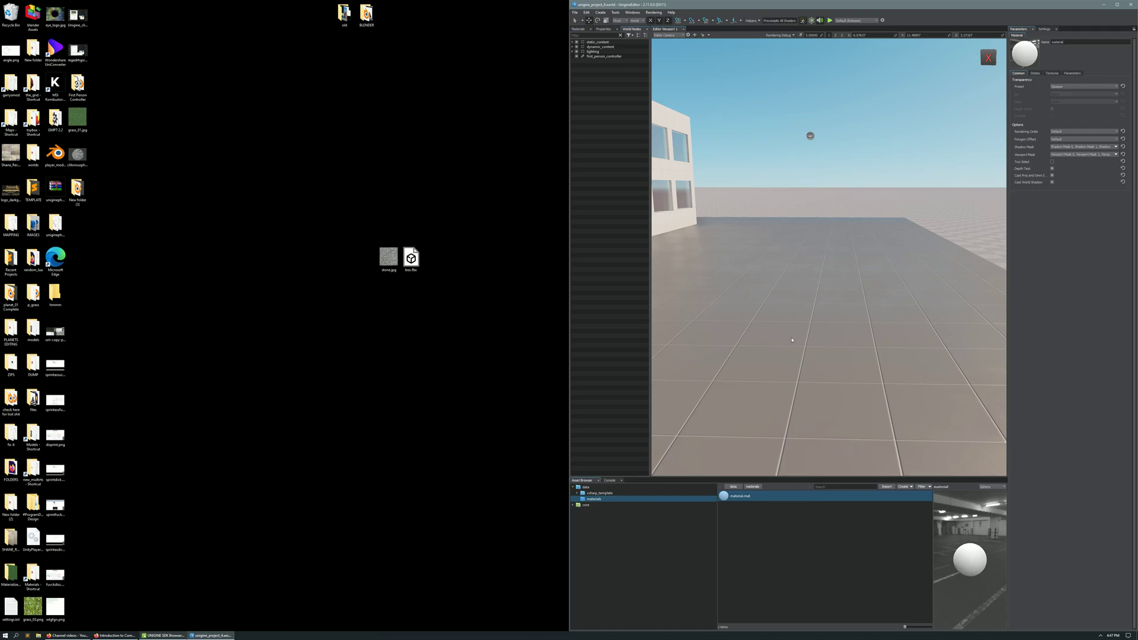
left_click(587, 488)
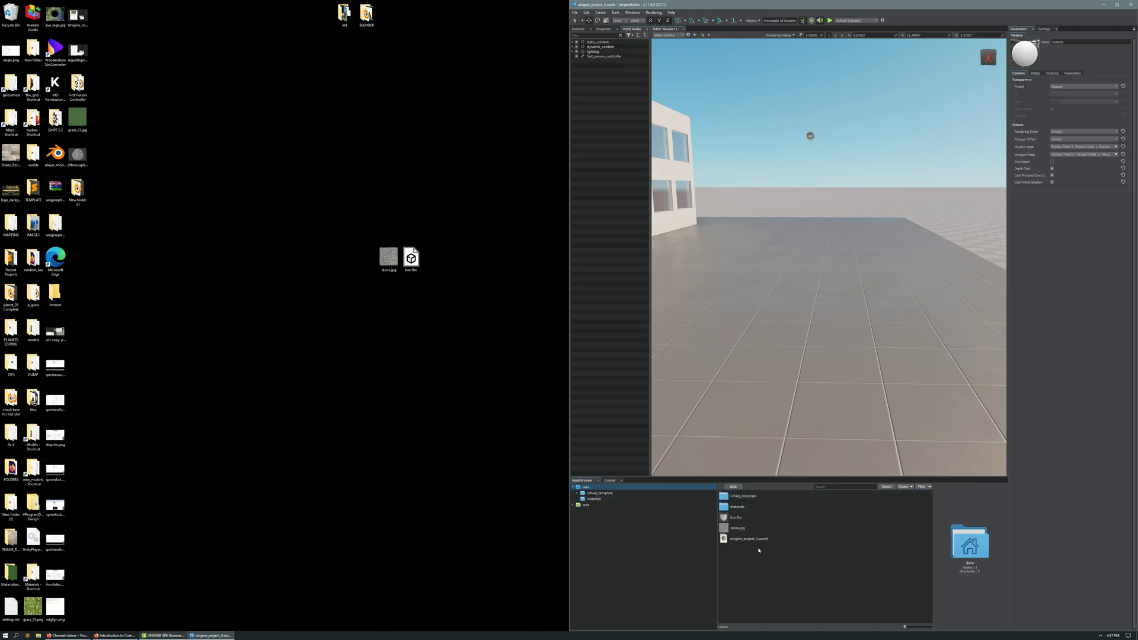
Step: Drag box.fbx into the viewport in front of the building and orbit around the new box node
left_click(742, 527)
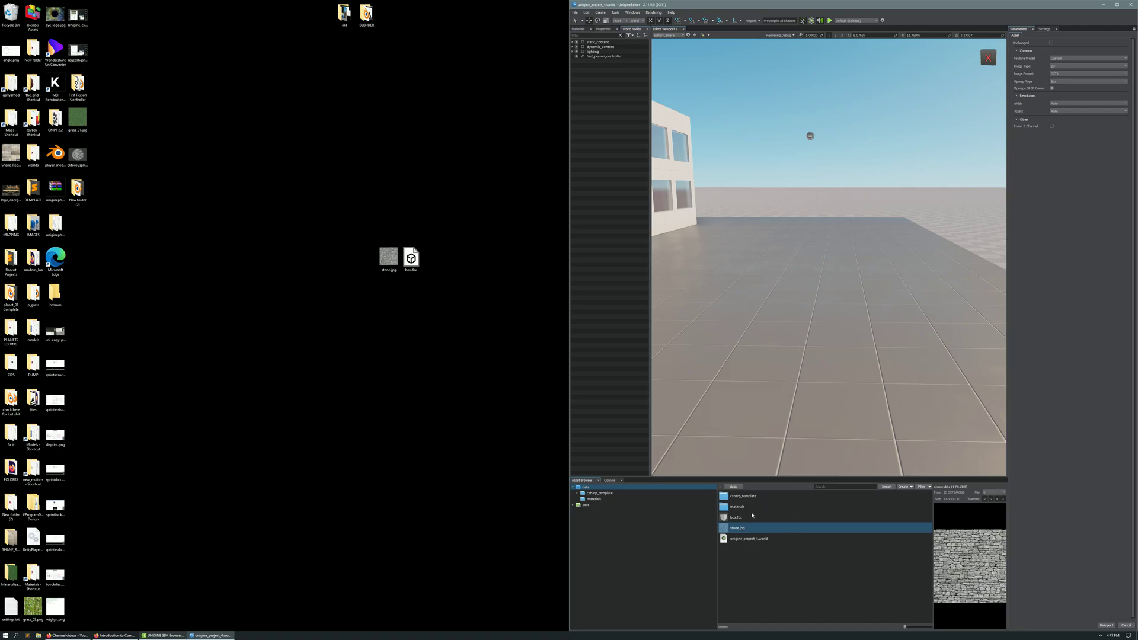
left_click(752, 516)
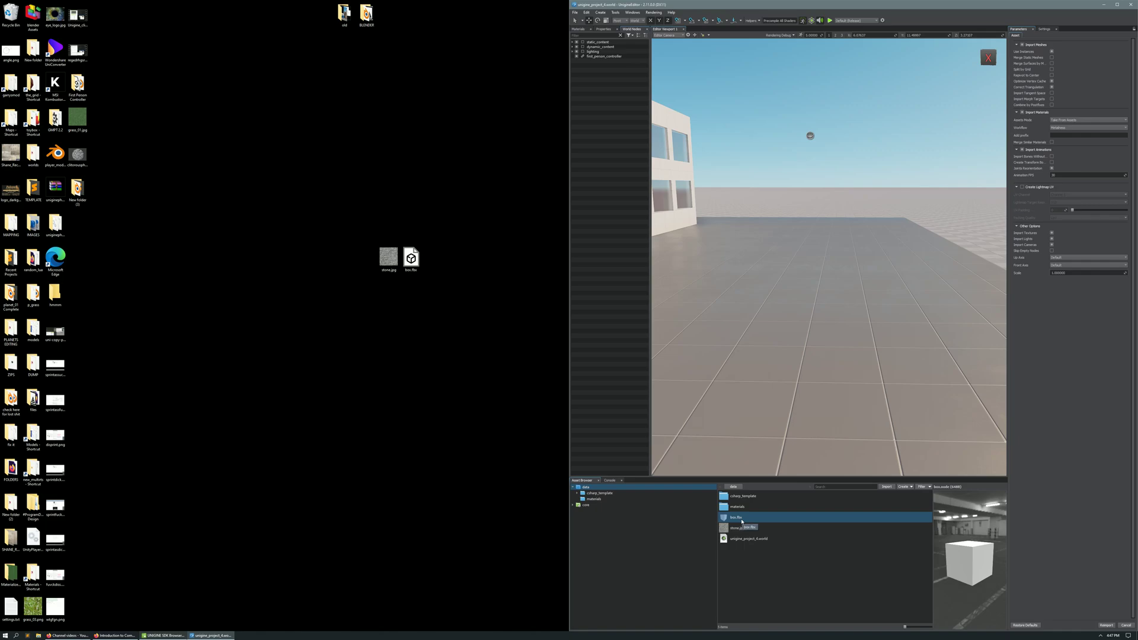
left_click_drag(742, 522, 804, 173)
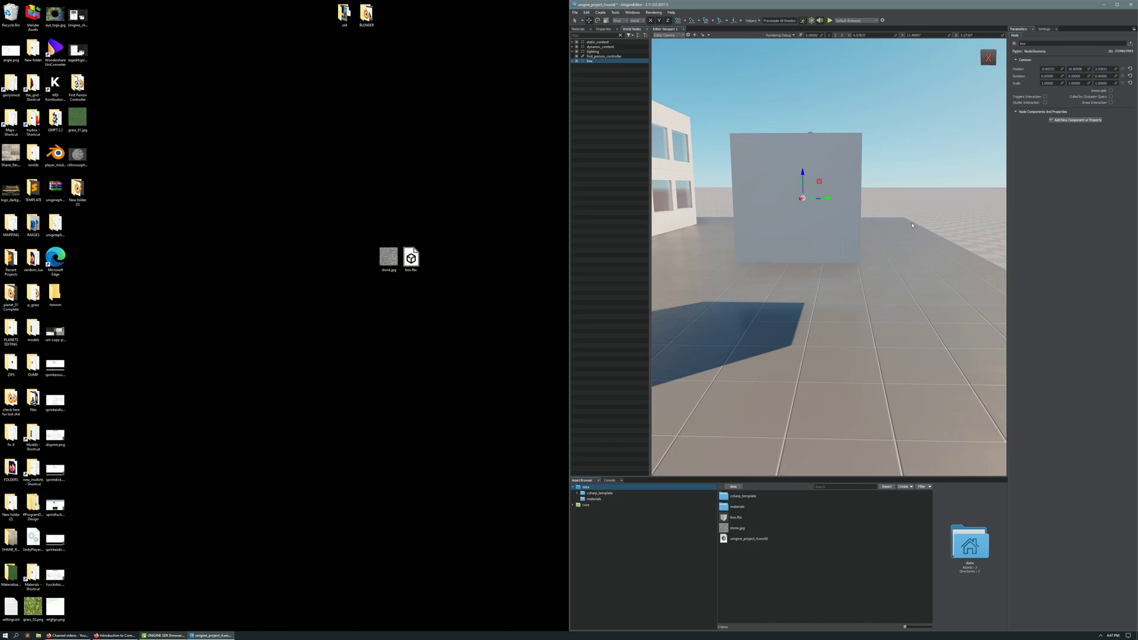
right_click_drag(913, 225, 847, 253)
right_click_drag(762, 273, 861, 271)
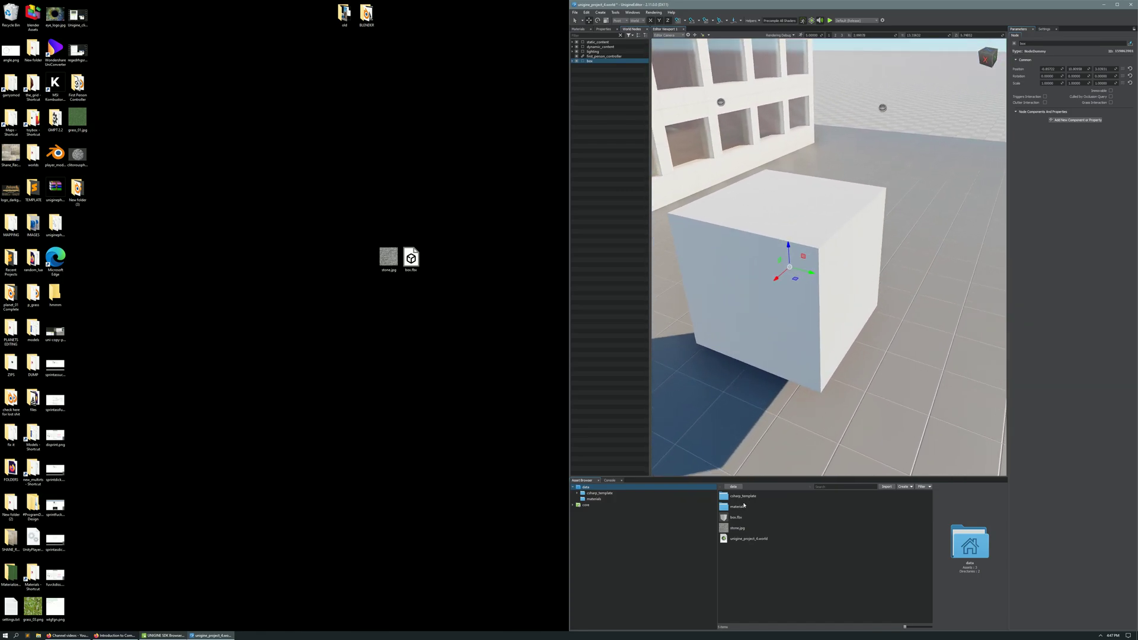
left_click(743, 508)
Step: Select material.mat in the materials folder and show its Albedo, Shading and Normal texture slots
double_click(742, 508)
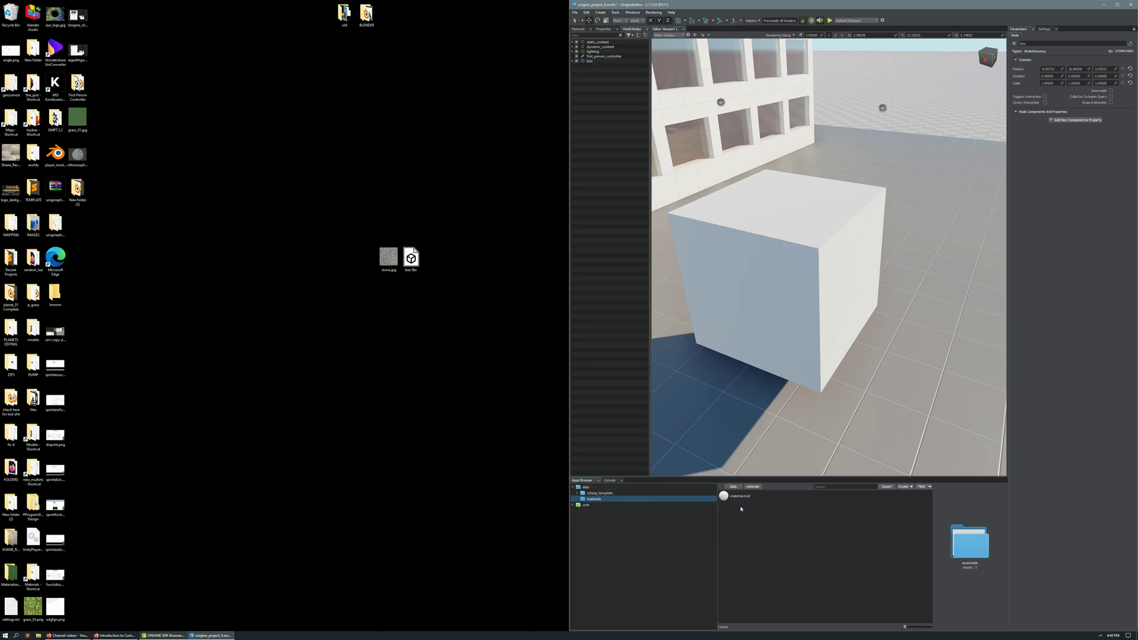
left_click(745, 498)
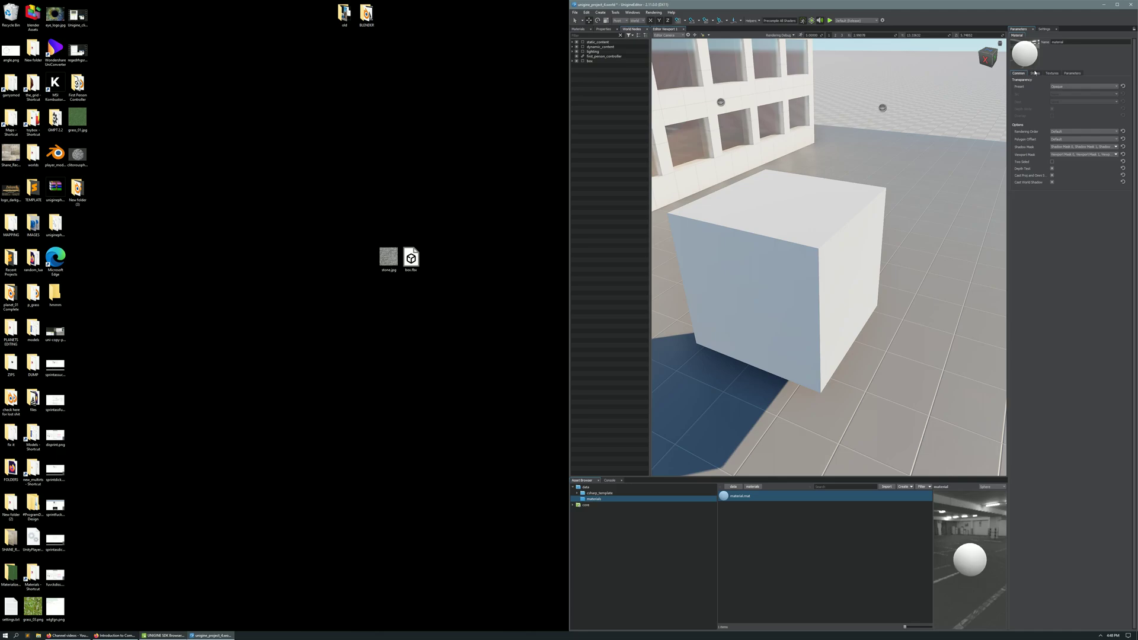
left_click(1035, 73)
left_click(1051, 74)
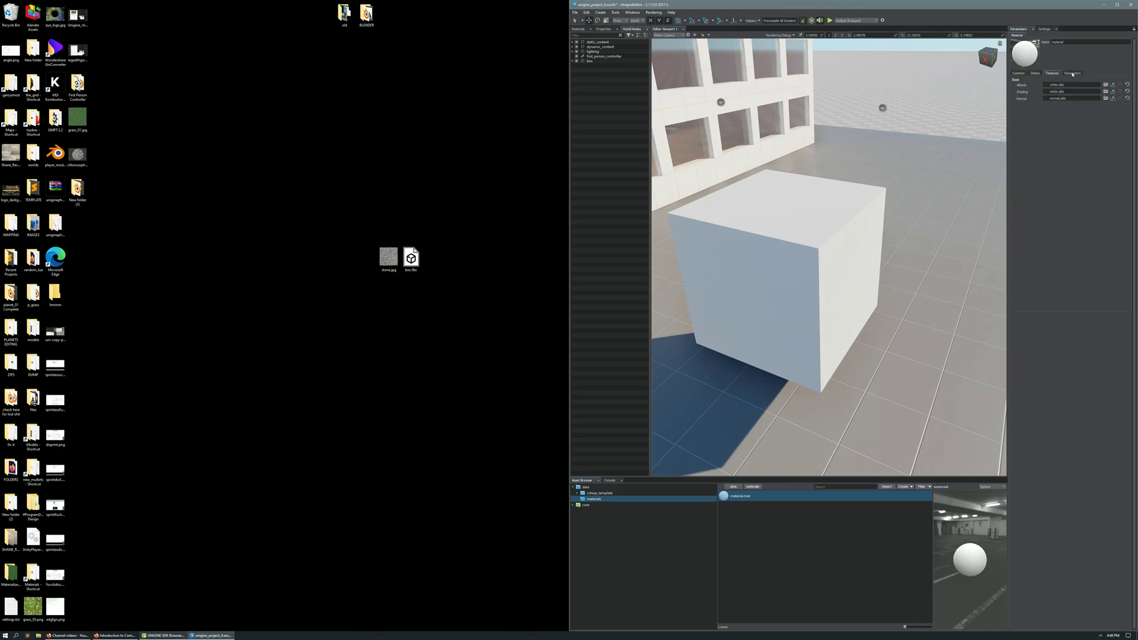
left_click(1073, 73)
left_click(1047, 73)
Step: Drag stone.jpg from the data folder onto the material's Albedo slot and inspect the stone-textured box
left_click(586, 488)
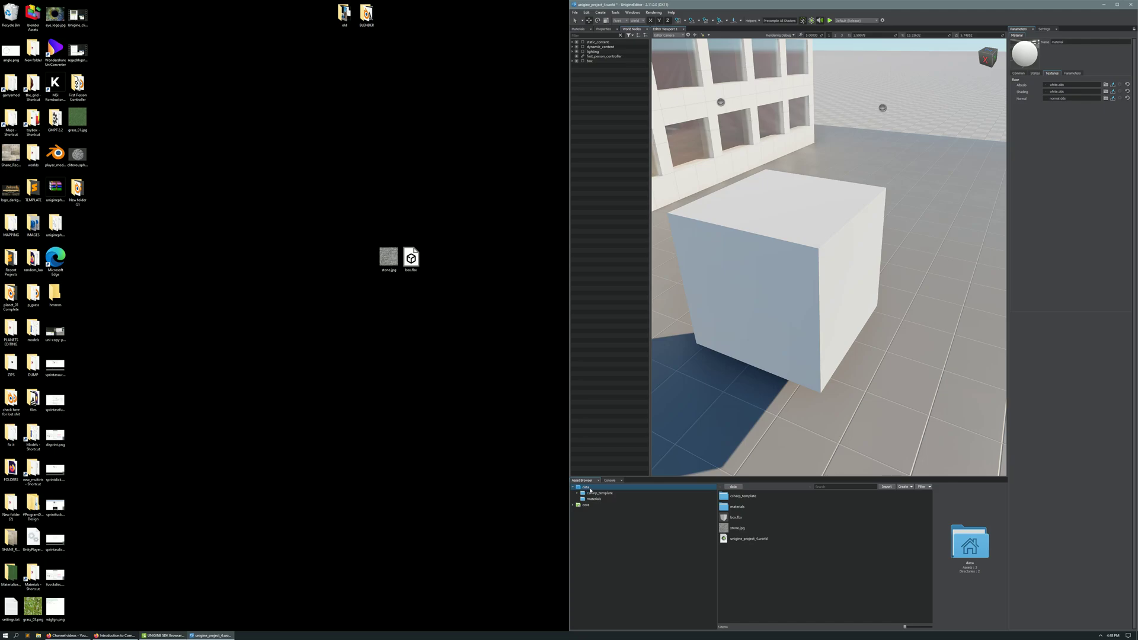
left_click(742, 529)
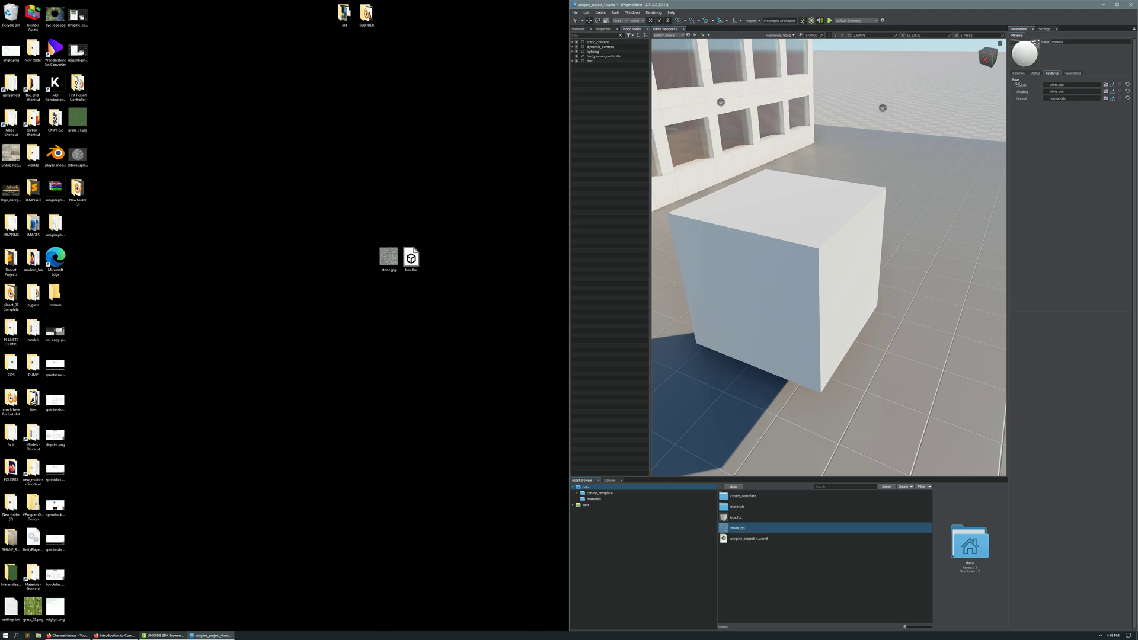
left_click_drag(1034, 85, 1062, 86)
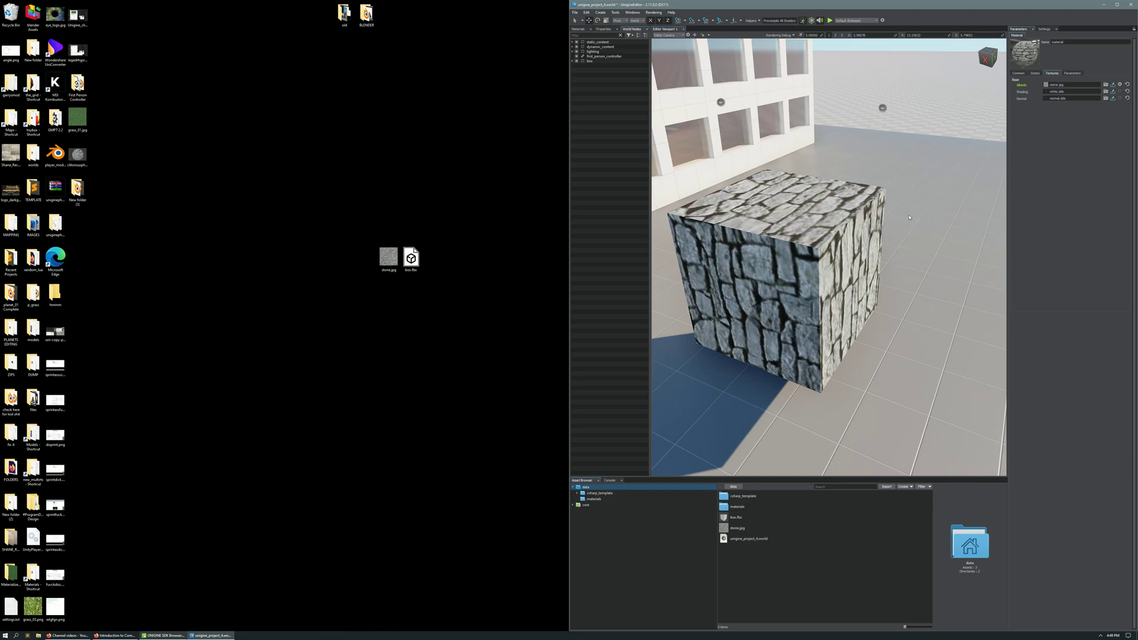
right_click_drag(910, 218, 763, 137)
key("d")
key("s")
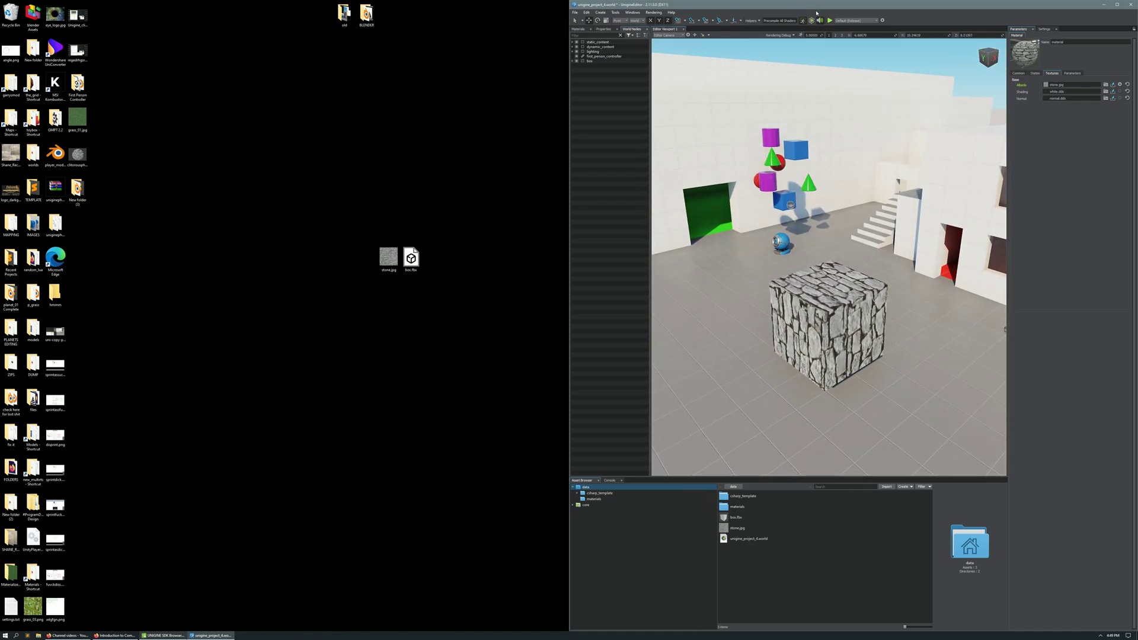
Step: Save the world, start the simulation, and take control of the player in the game window
left_click(812, 21)
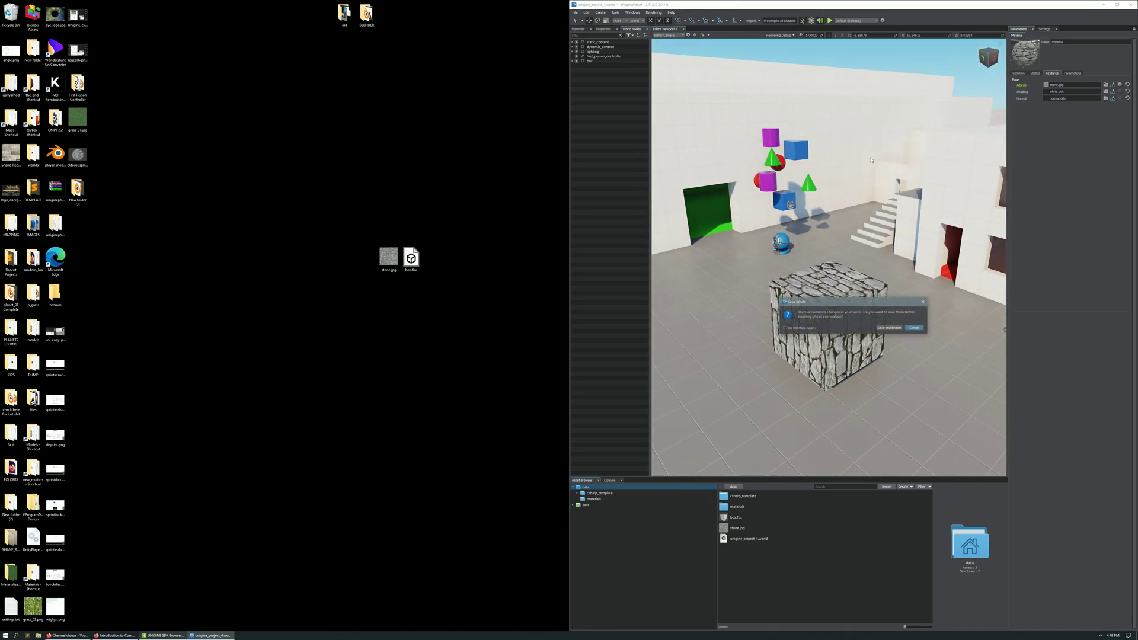
left_click(889, 328)
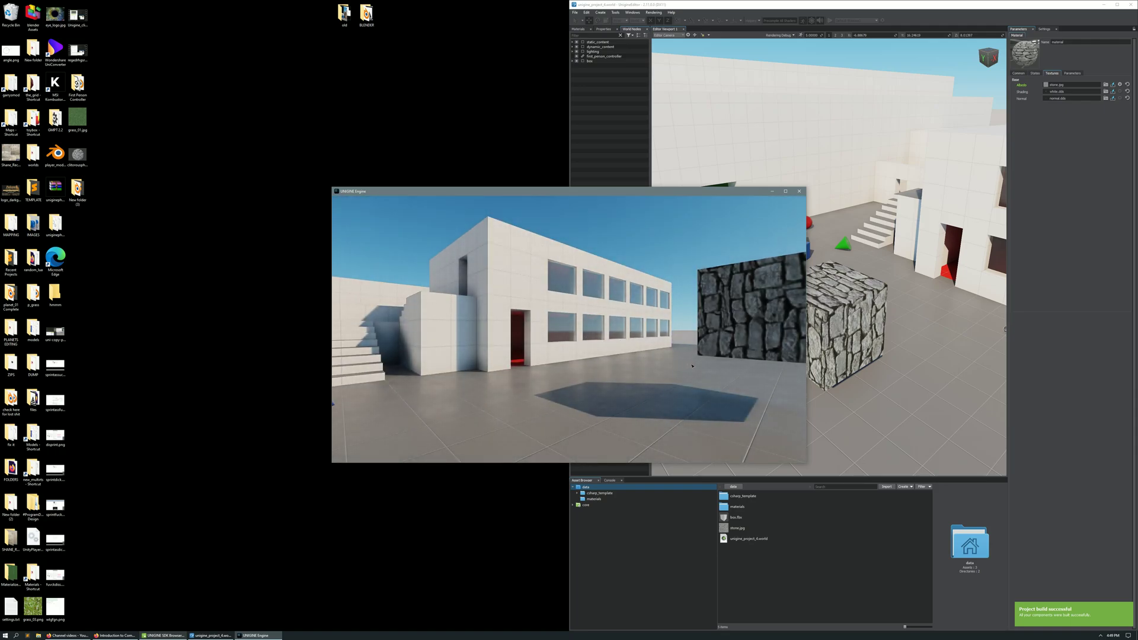
left_click(755, 326)
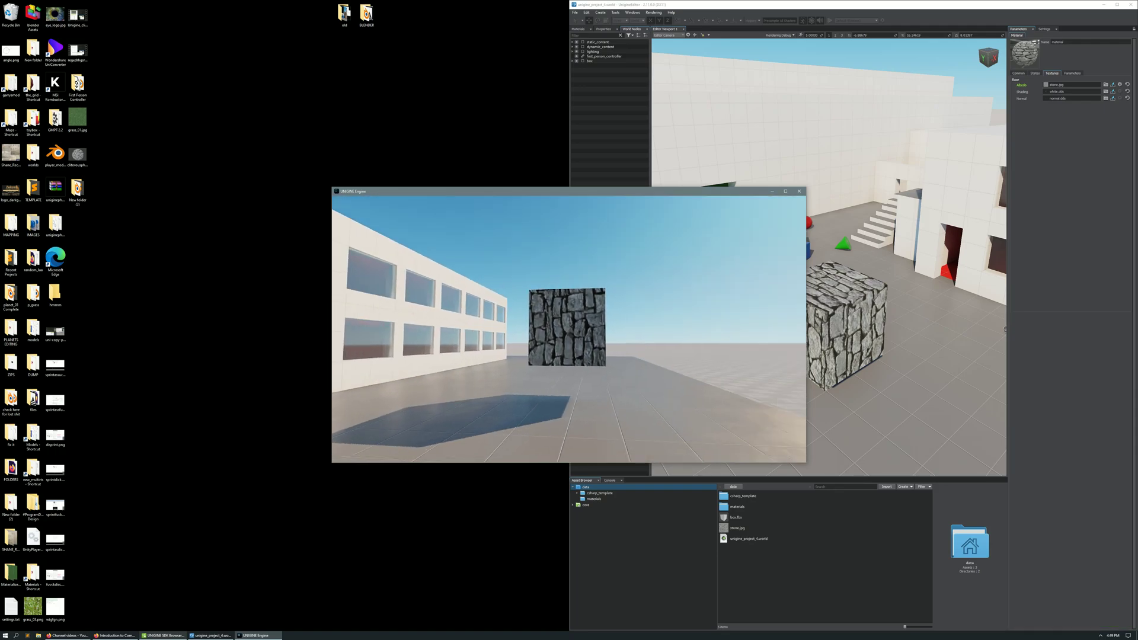
Step: Walk the player around the stone cube with WASD, approaching and circling its lit and shaded sides
key("w")
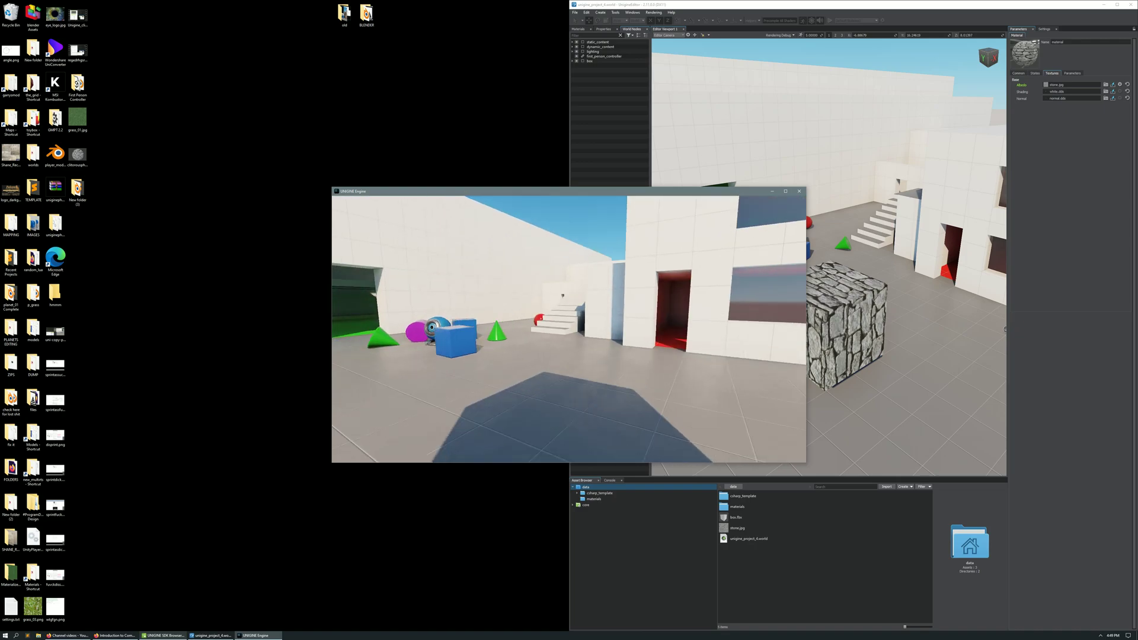
key("s")
key("w")
key("a")
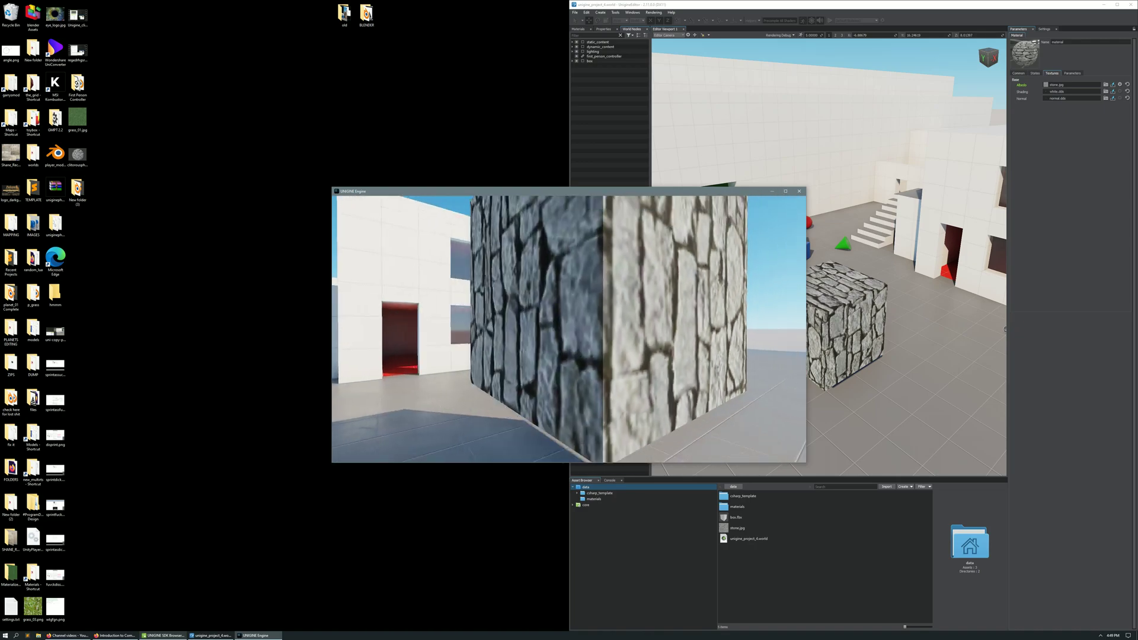
key("w")
key("d")
key("s")
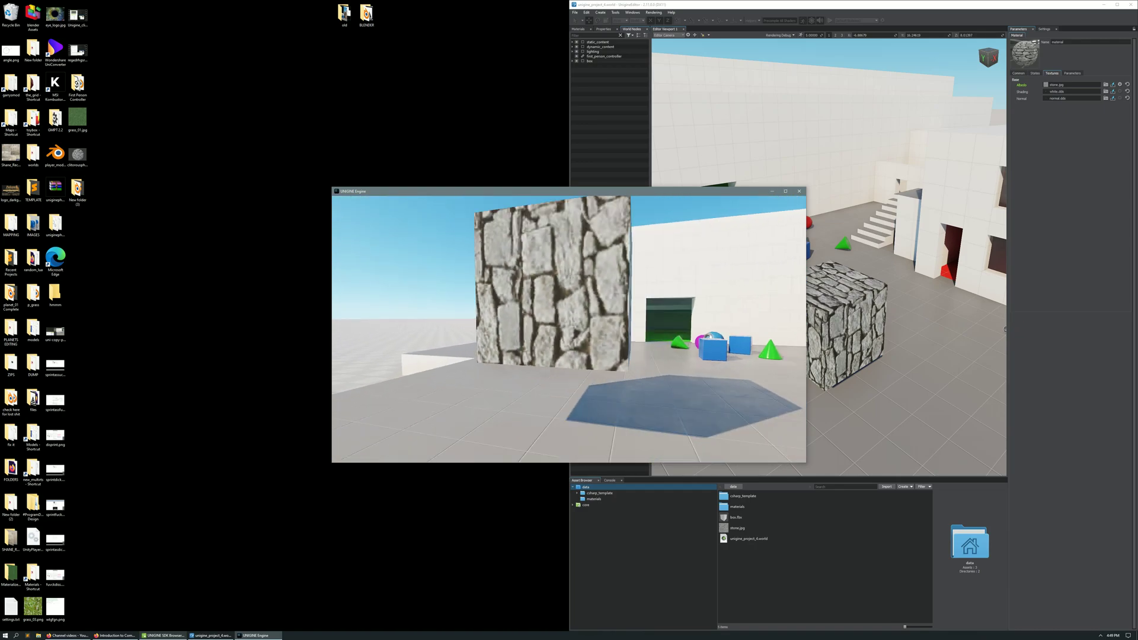
key("w")
key("a")
key("s")
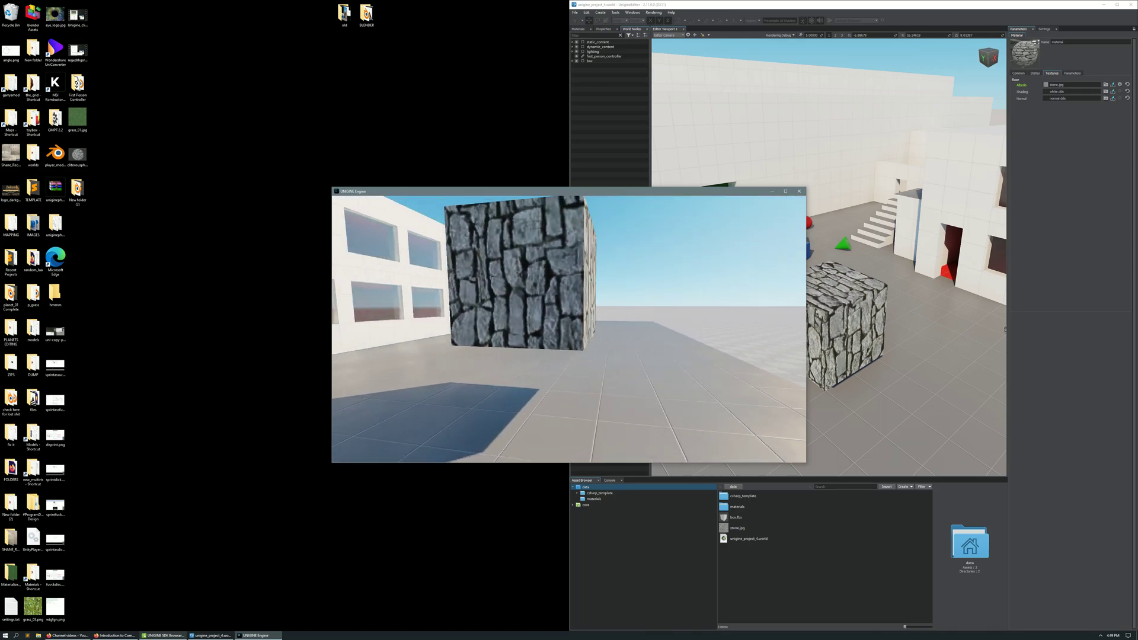
key("w")
key("d")
key("s")
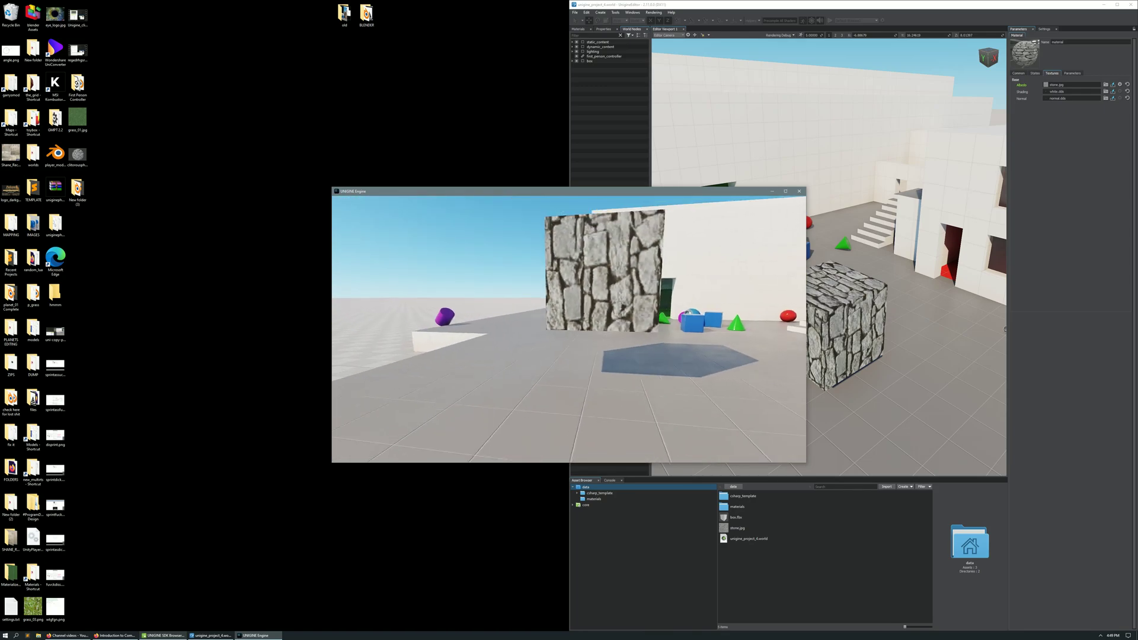
key("a")
key("w")
key("a")
key("s")
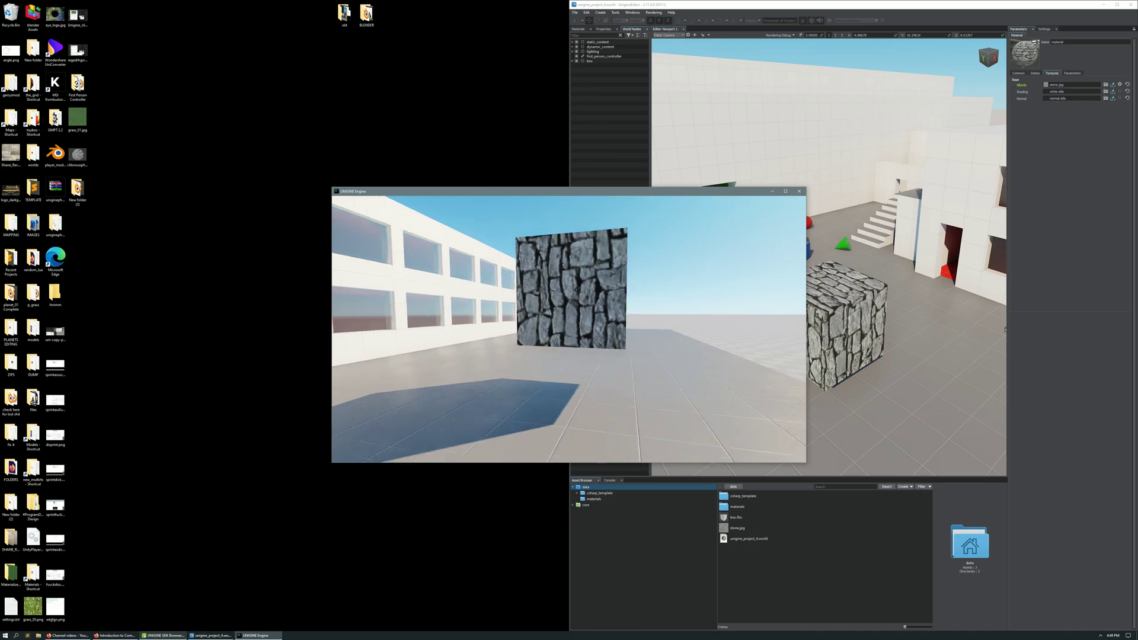
key("d")
key("w")
key("d")
key("s")
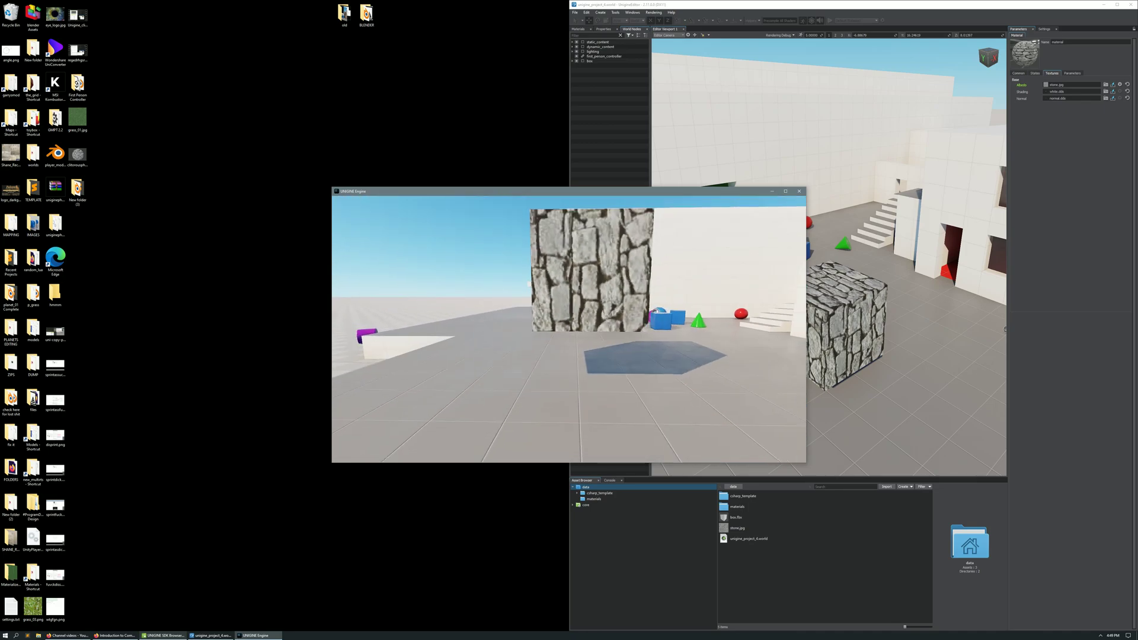
key("w")
key("d")
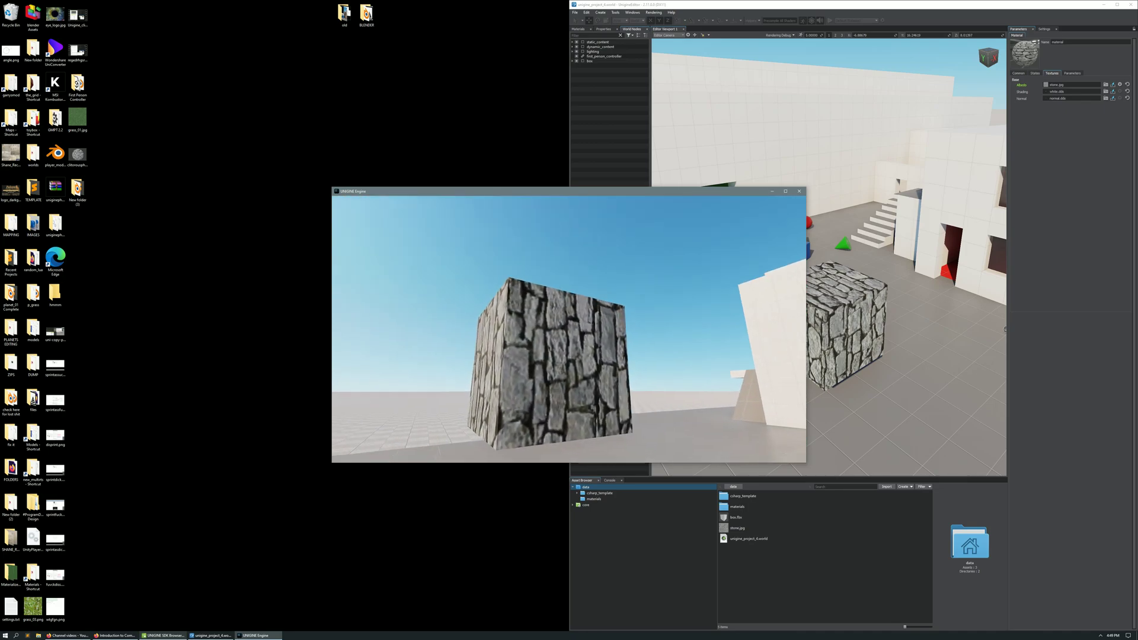
key("s")
key("w")
key("s")
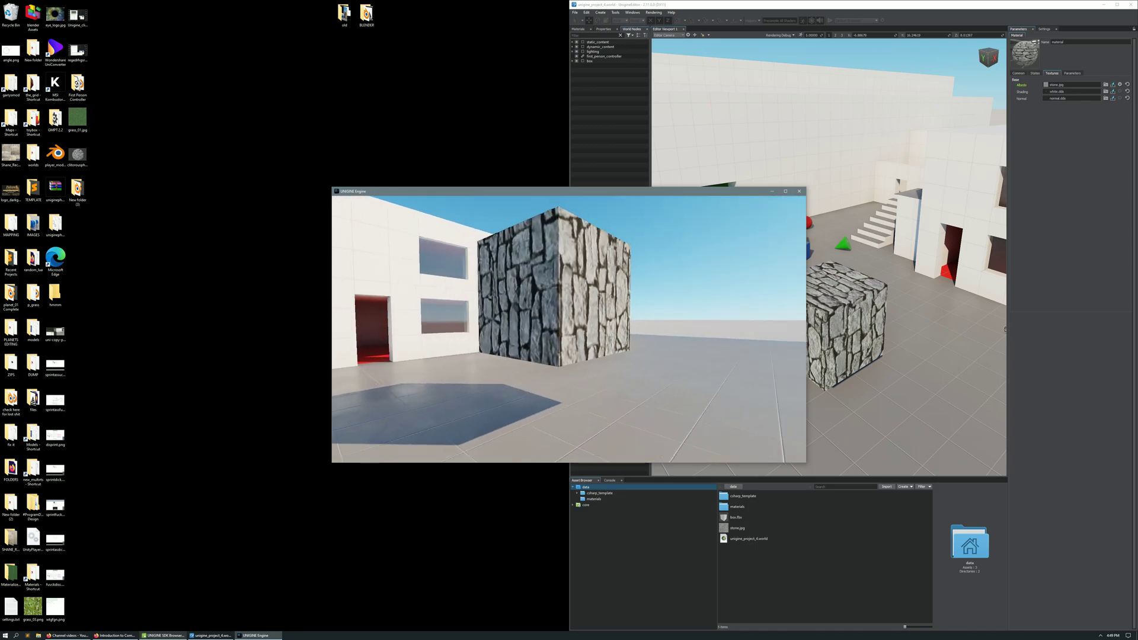
key("w")
key("d")
key("s")
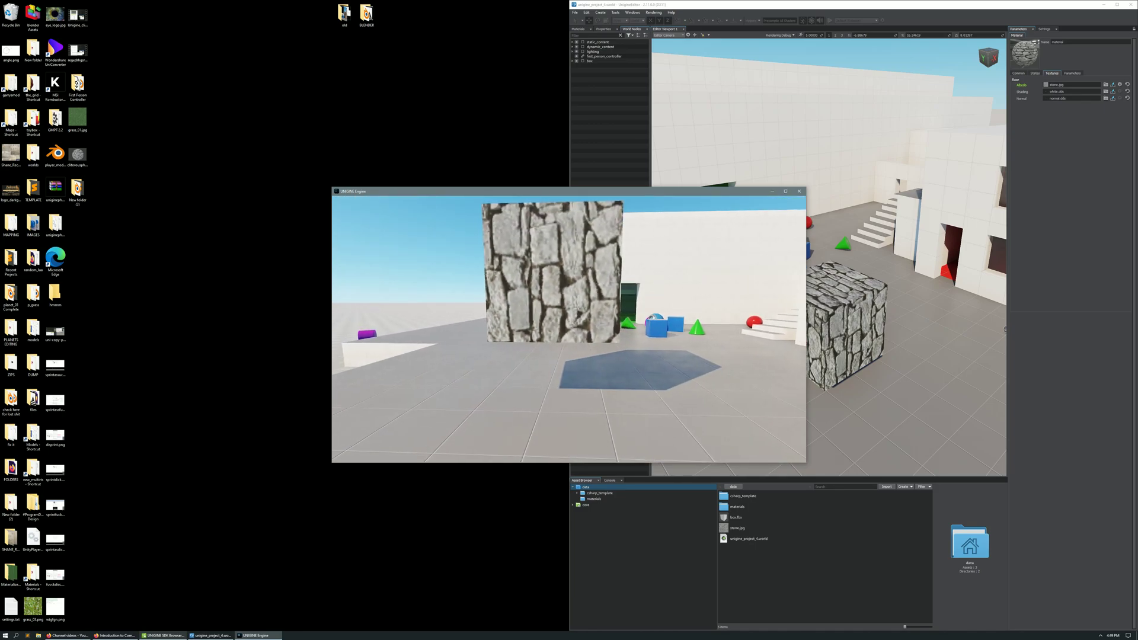
key("w")
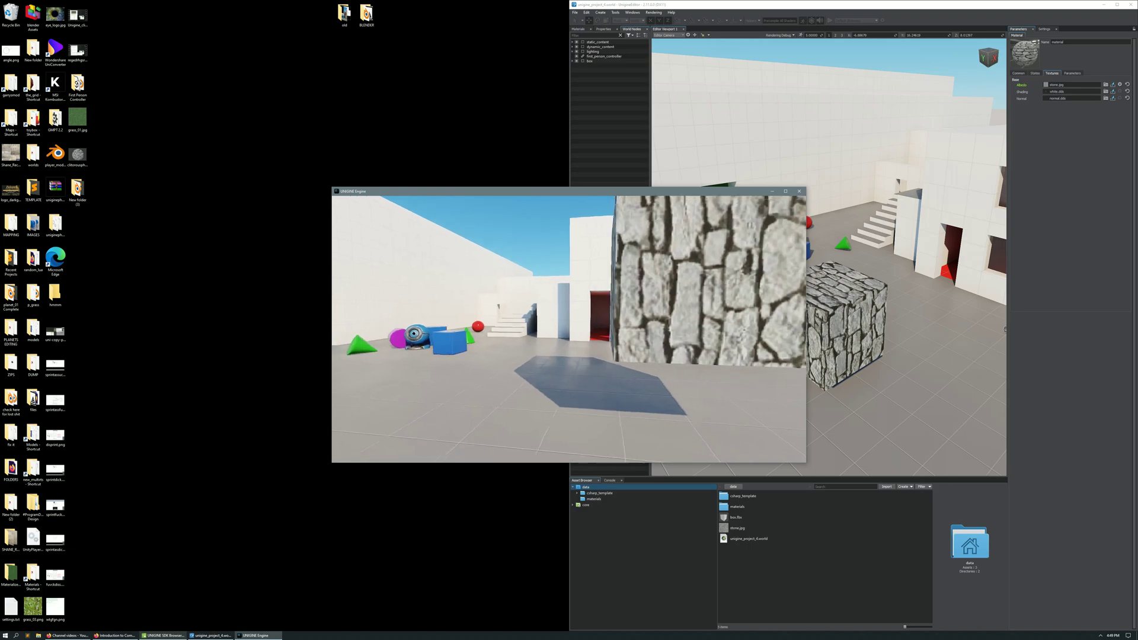
key("s")
key("d")
key("w")
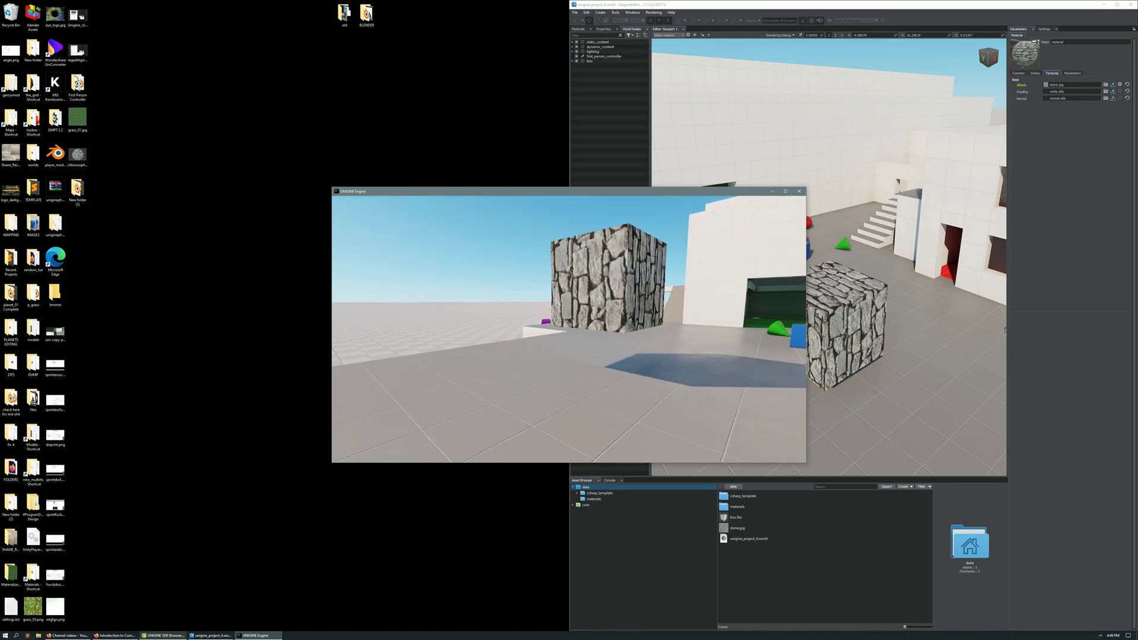
key("s")
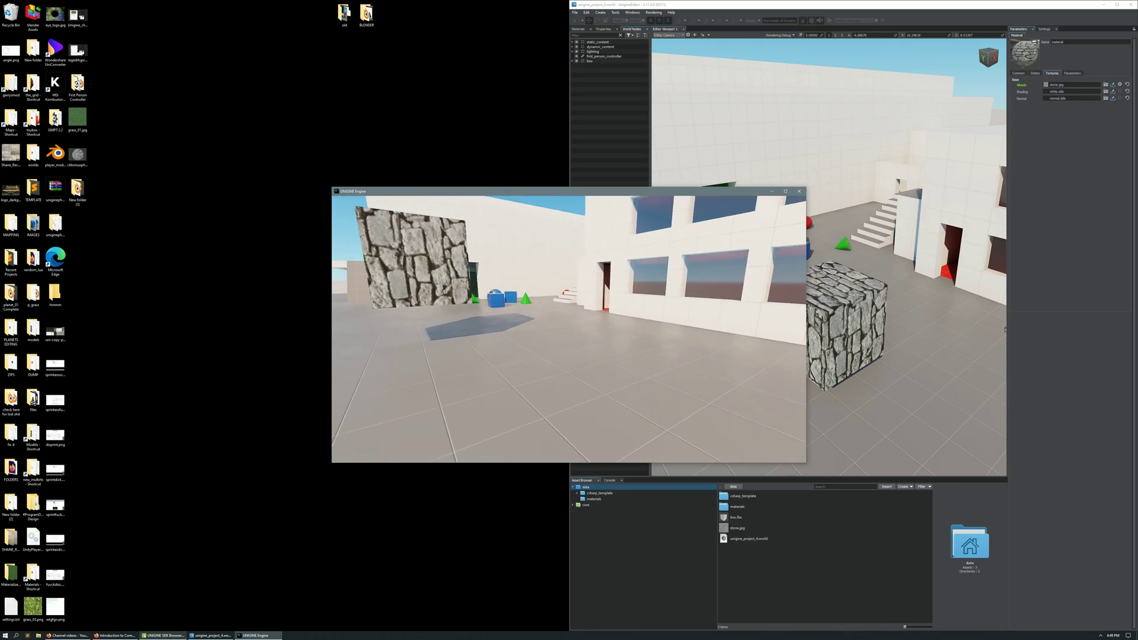